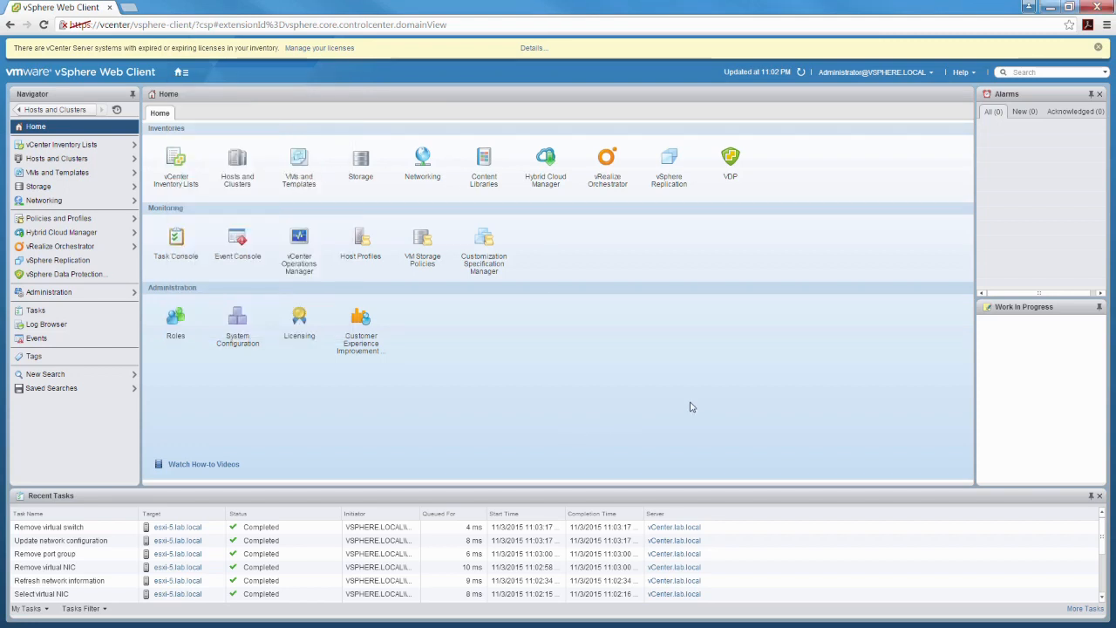
# Step: Open the esxi-5.lab.local host from Hosts and Clusters, look through its overview, monitoring and settings pages, and show its networking configuration
pyautogui.moveTo(182, 72)
pyautogui.click(61, 158)
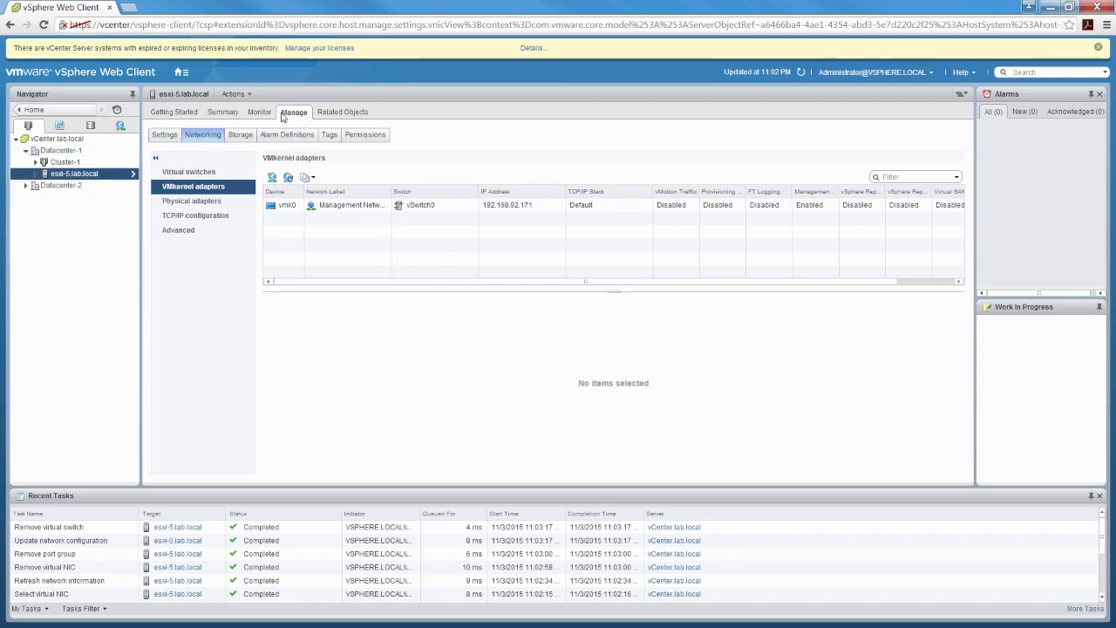
pyautogui.click(174, 112)
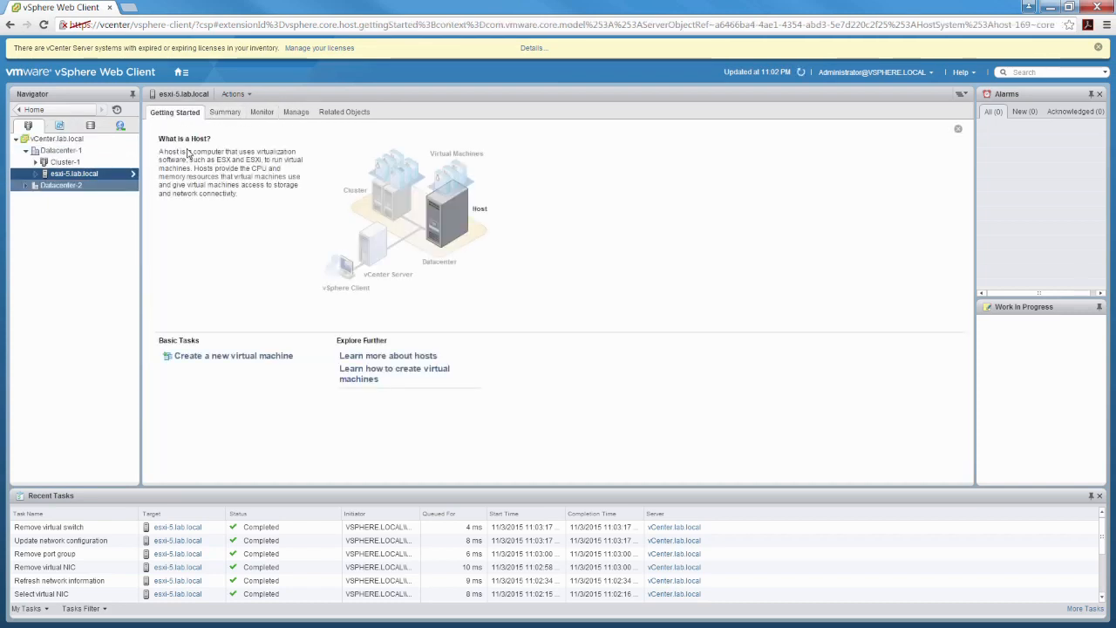
pyautogui.click(224, 112)
pyautogui.click(261, 112)
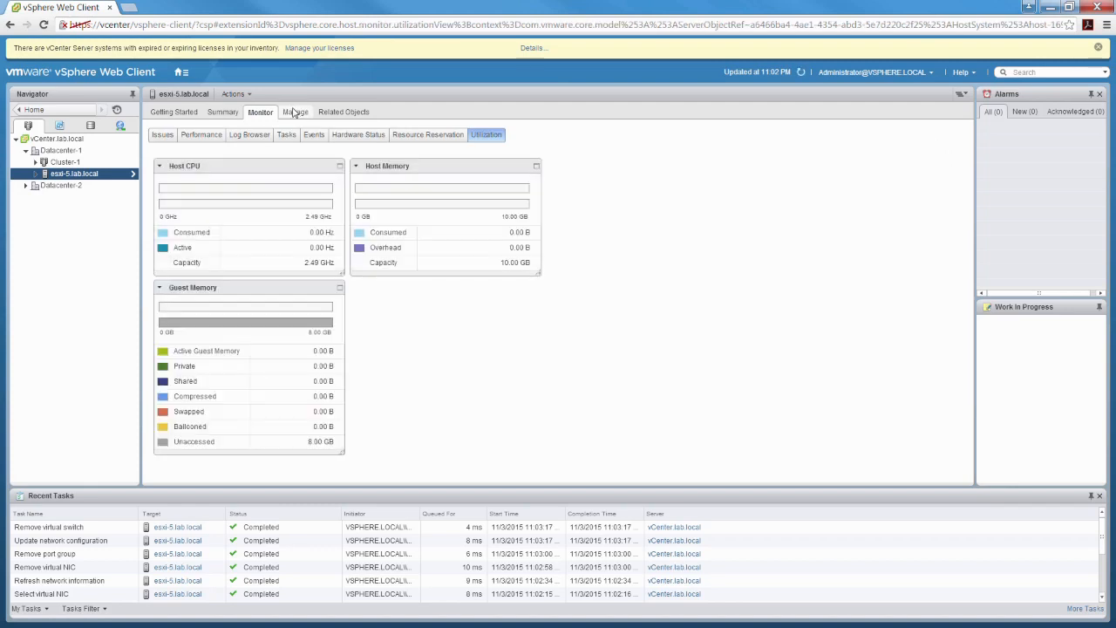
pyautogui.click(295, 112)
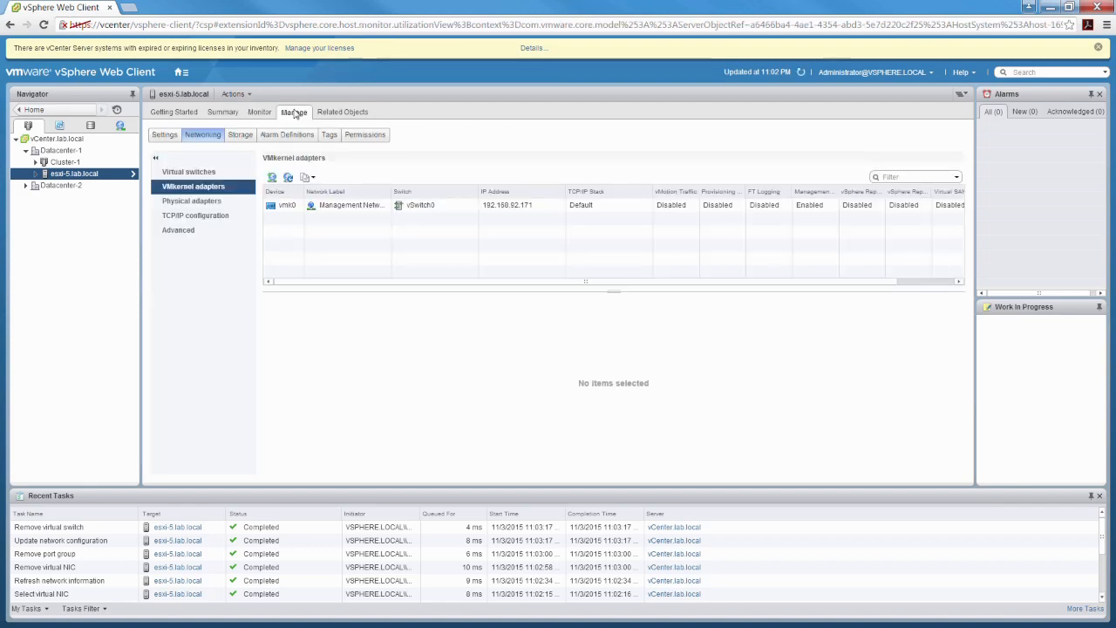
pyautogui.click(165, 136)
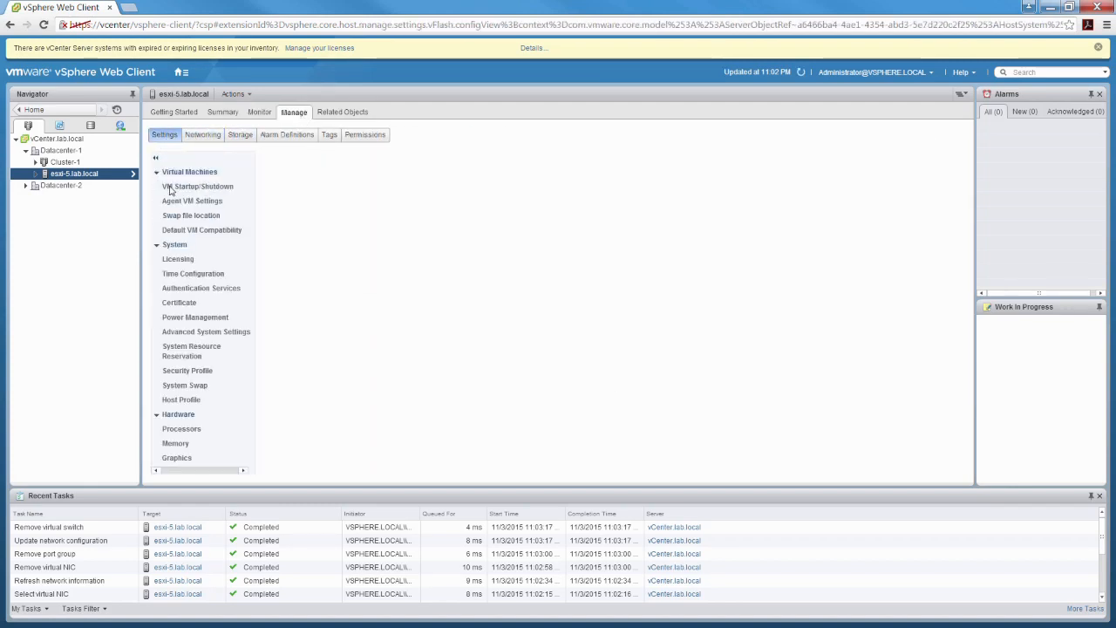
pyautogui.click(208, 137)
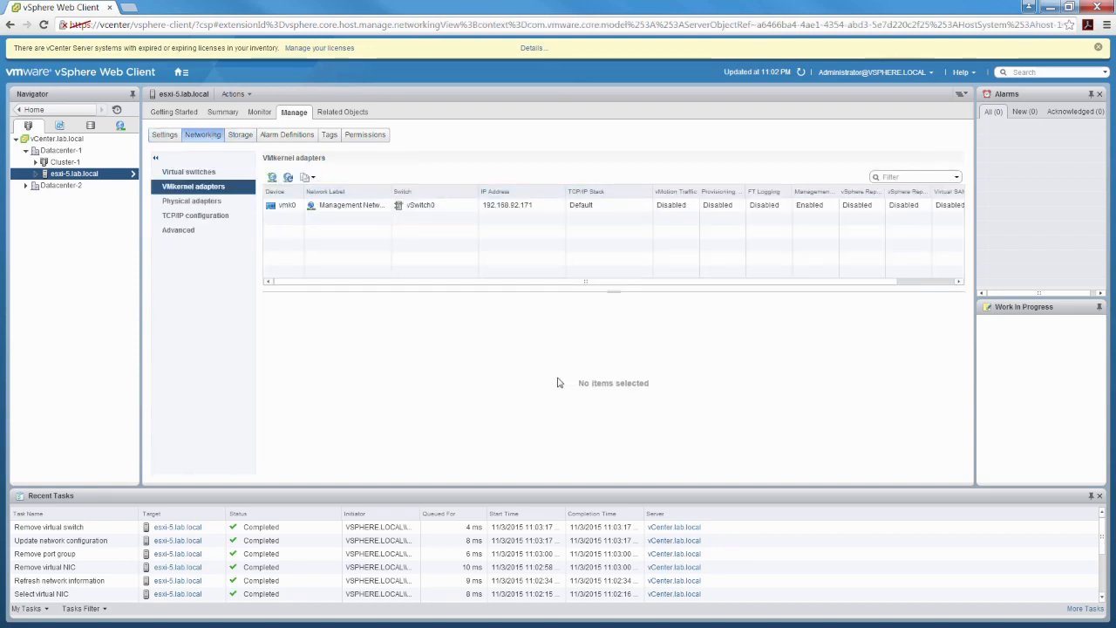
# Step: Display the host's virtual switches with VM Network's virtual machines expanded, and examine the connection types offered for adding networking
pyautogui.click(207, 167)
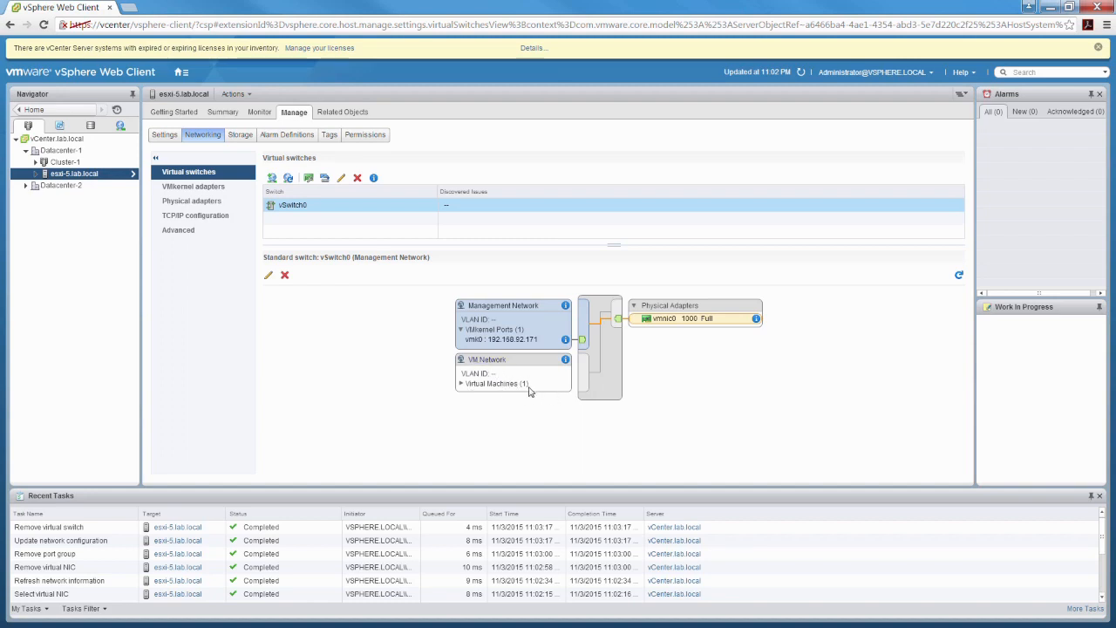
pyautogui.click(460, 384)
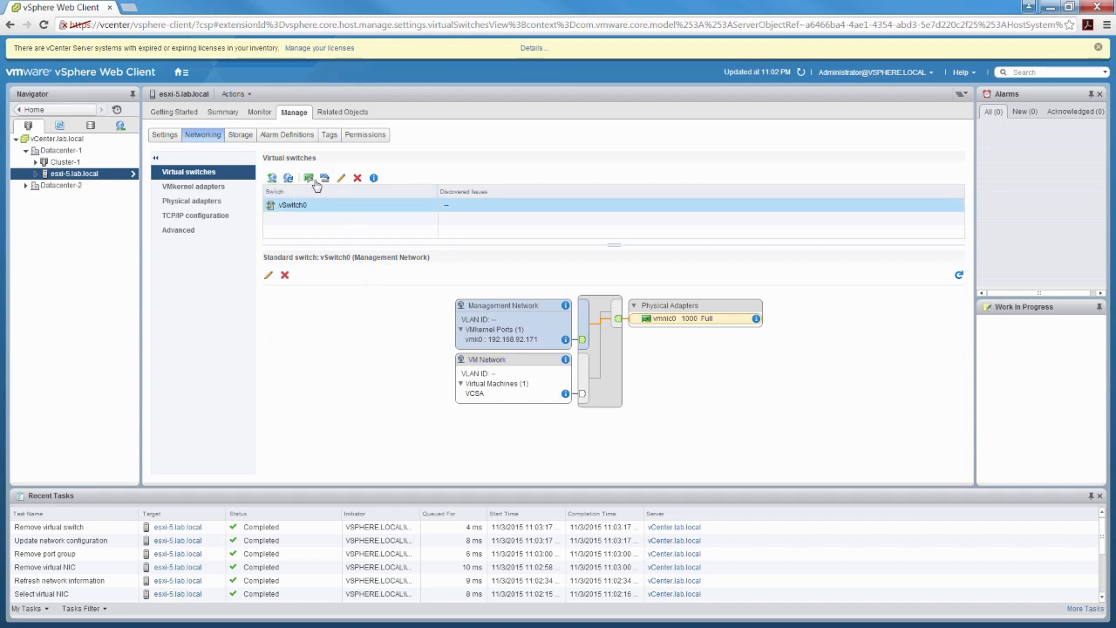
pyautogui.click(273, 179)
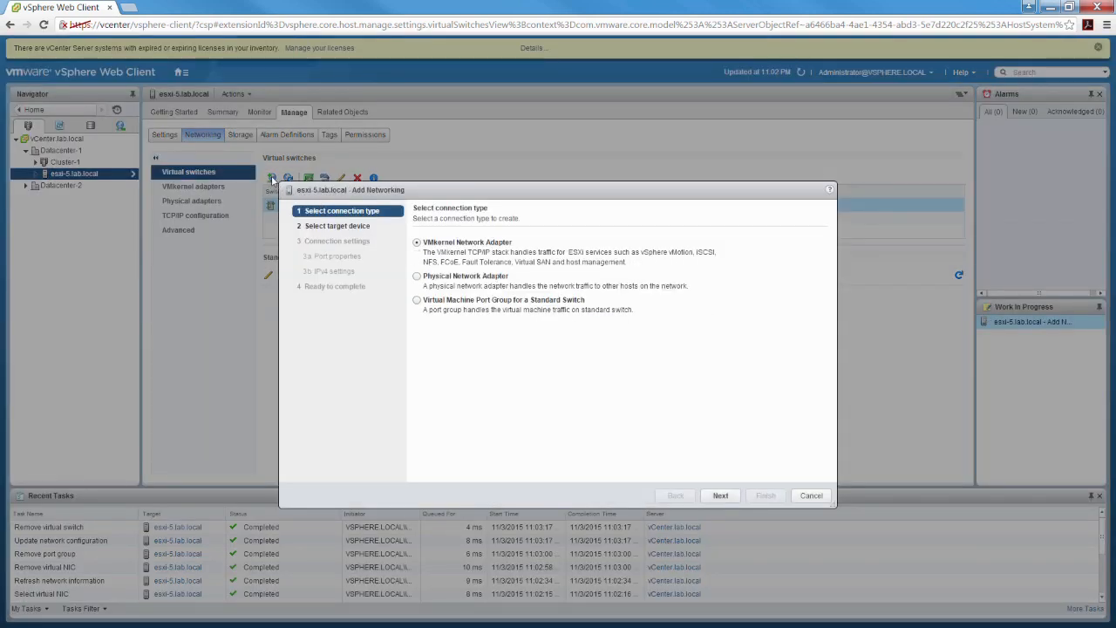
pyautogui.click(416, 242)
pyautogui.click(810, 496)
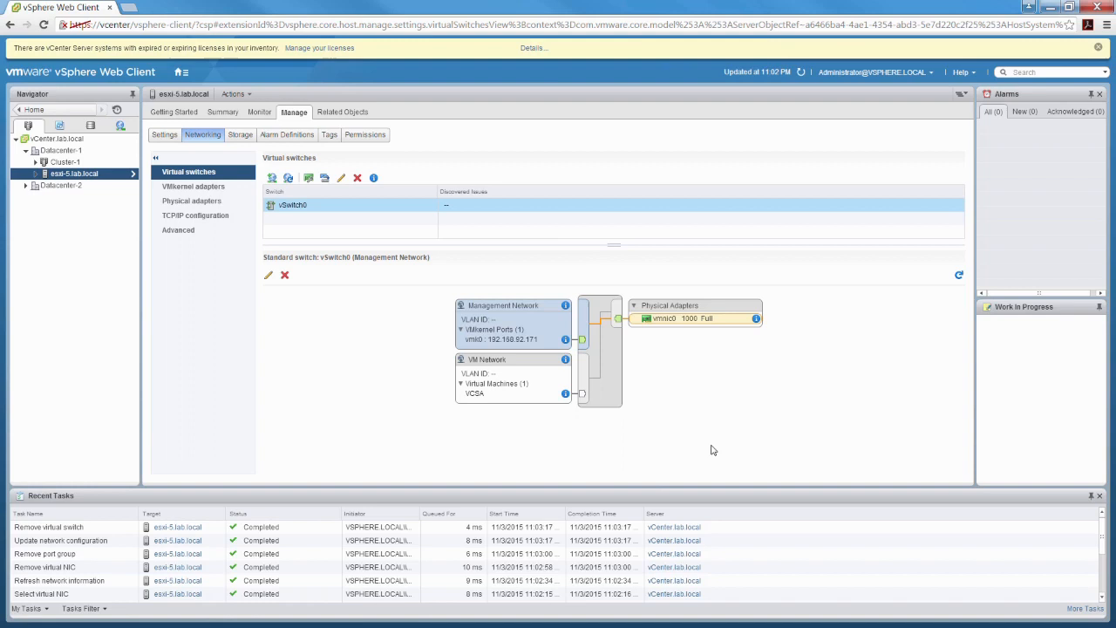
# Step: Refresh the host's network information and examine the active, standby and unused physical adapter groups of vSwitch0
pyautogui.click(291, 179)
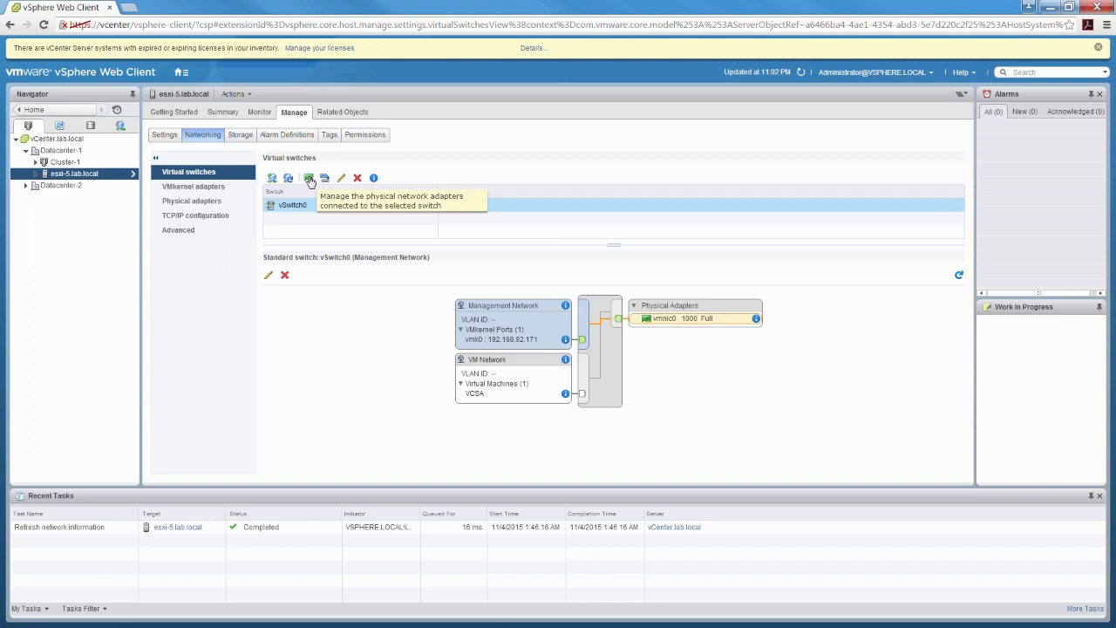
pyautogui.click(309, 179)
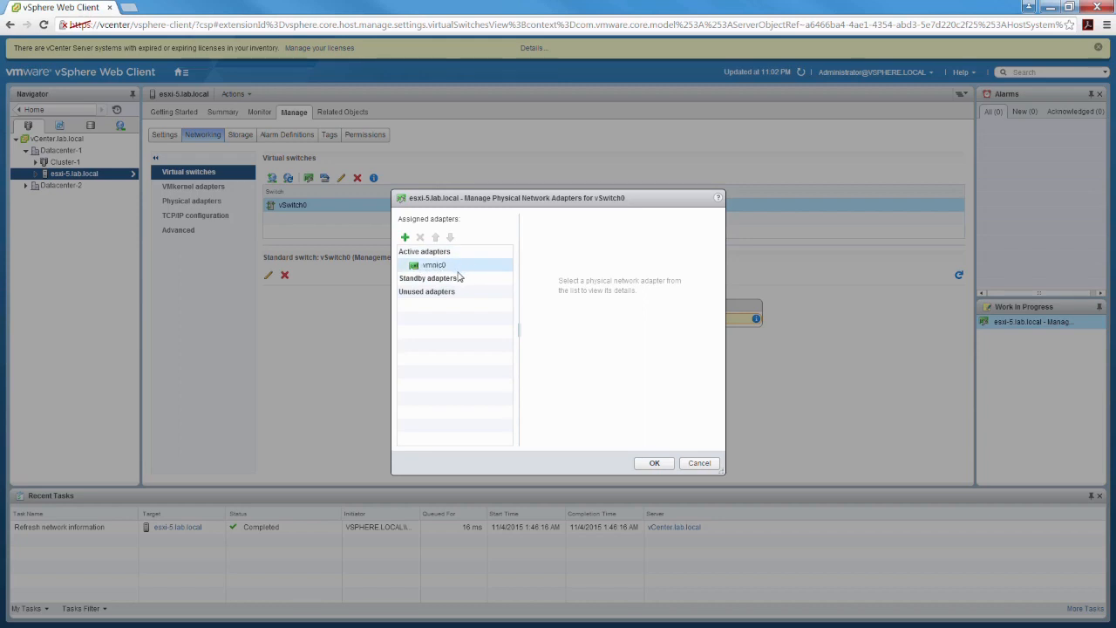
pyautogui.click(429, 279)
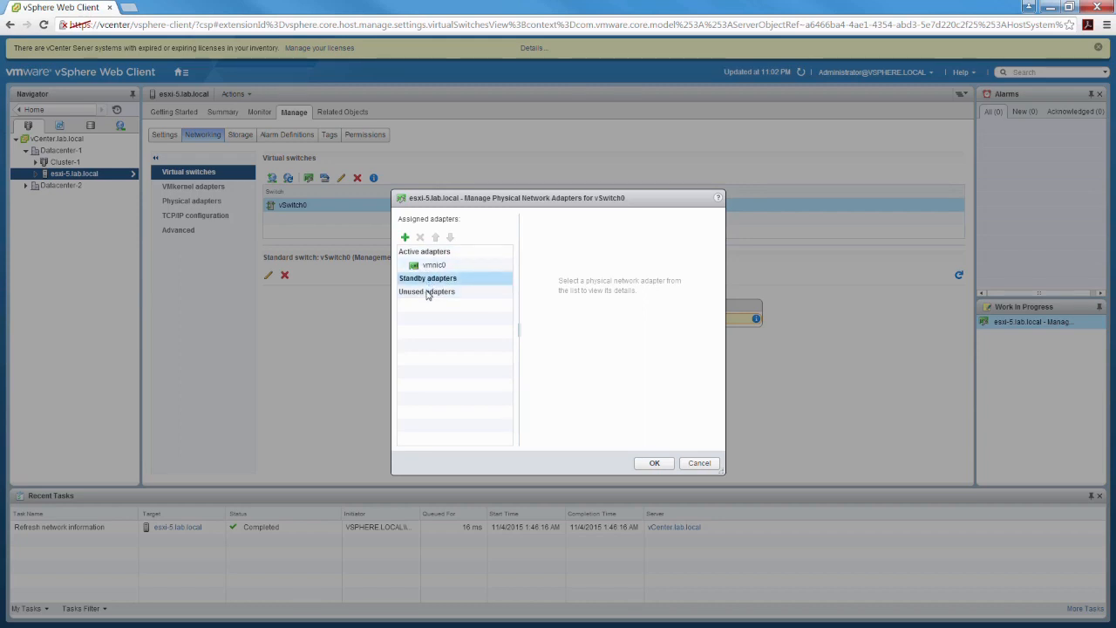
pyautogui.click(427, 293)
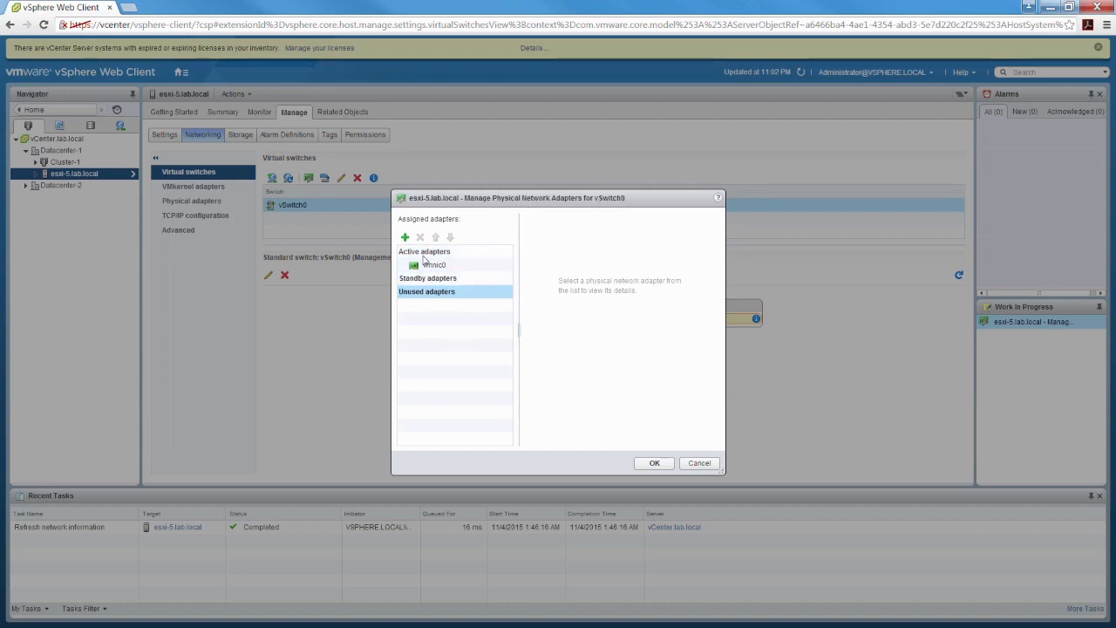
pyautogui.click(701, 463)
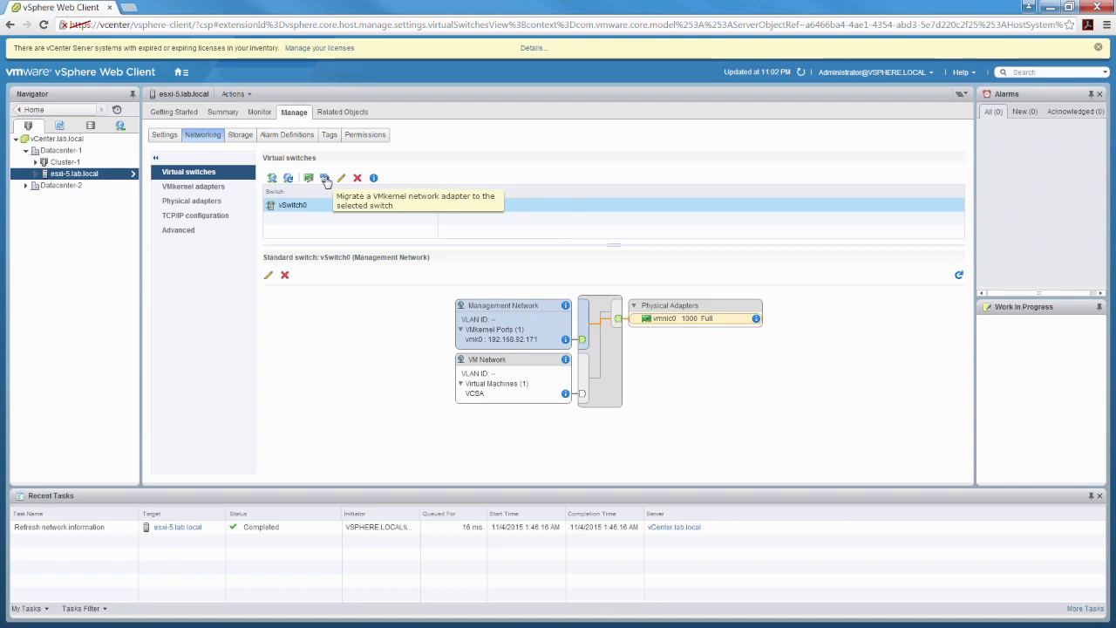
# Step: Examine vSwitch0's general properties, security, traffic shaping, and teaming and failover settings, and leave without saving
pyautogui.click(344, 178)
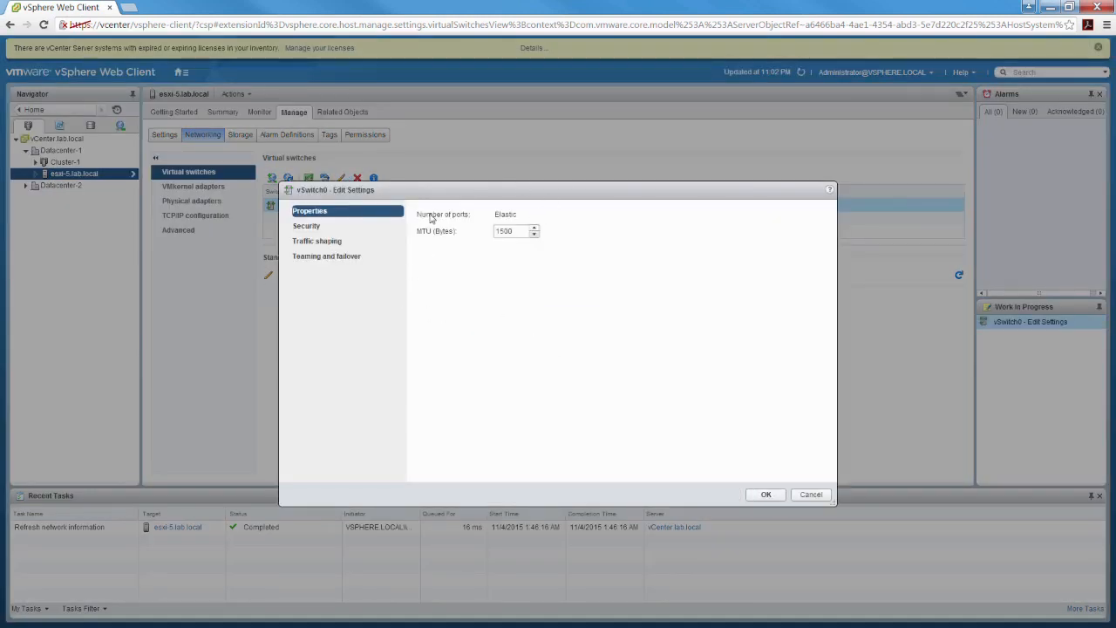
pyautogui.moveTo(382, 196); pyautogui.dragTo(408, 161)
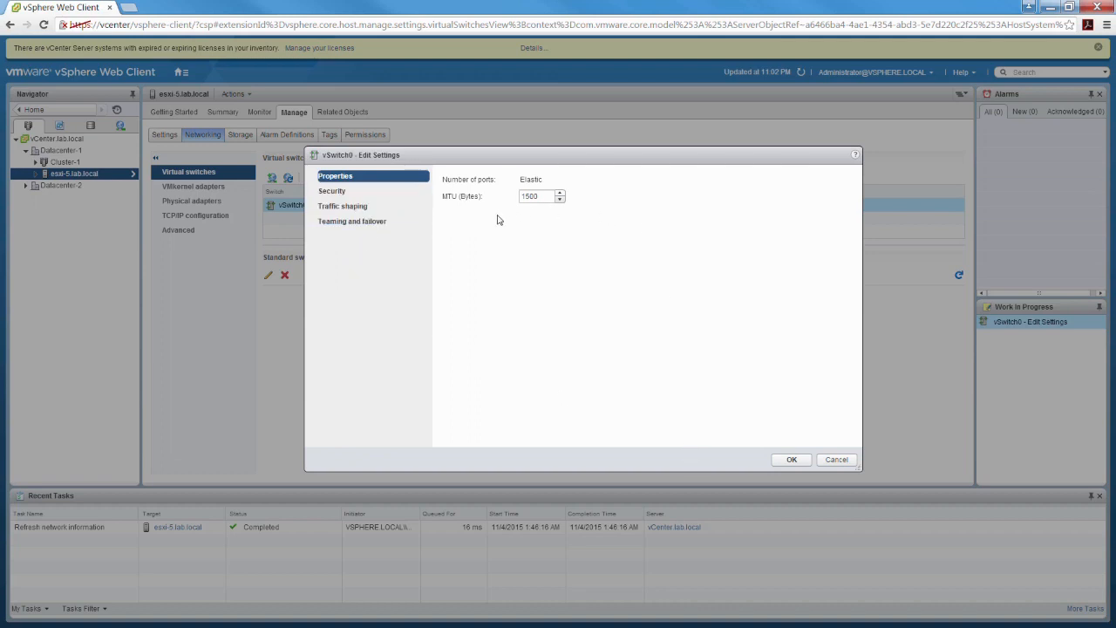
pyautogui.click(346, 192)
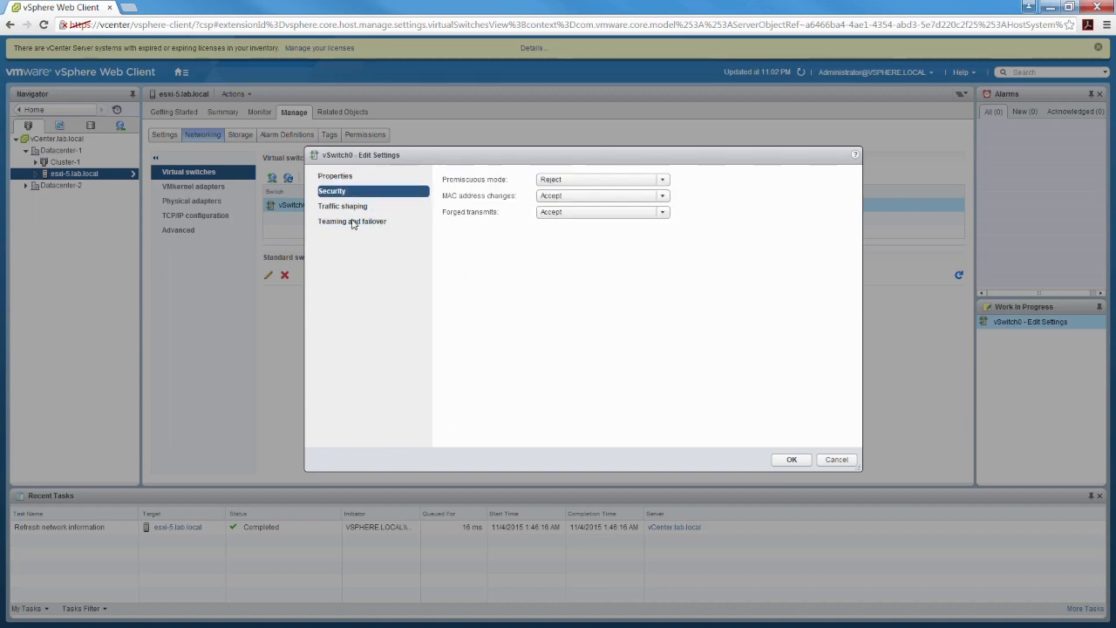
pyautogui.click(348, 223)
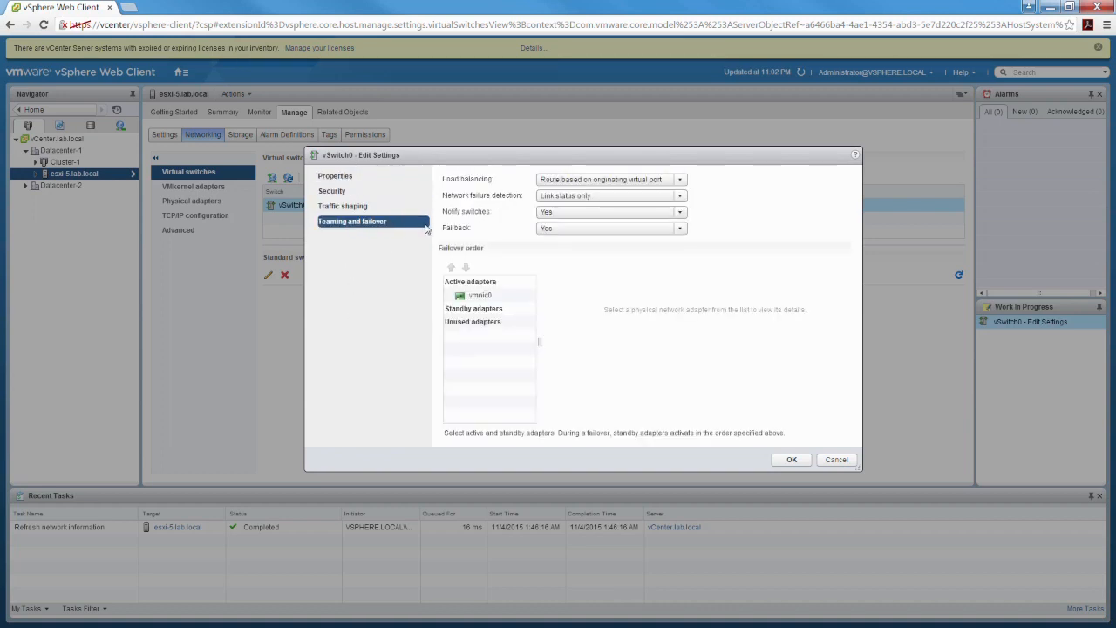
pyautogui.click(342, 207)
pyautogui.click(338, 192)
pyautogui.click(337, 177)
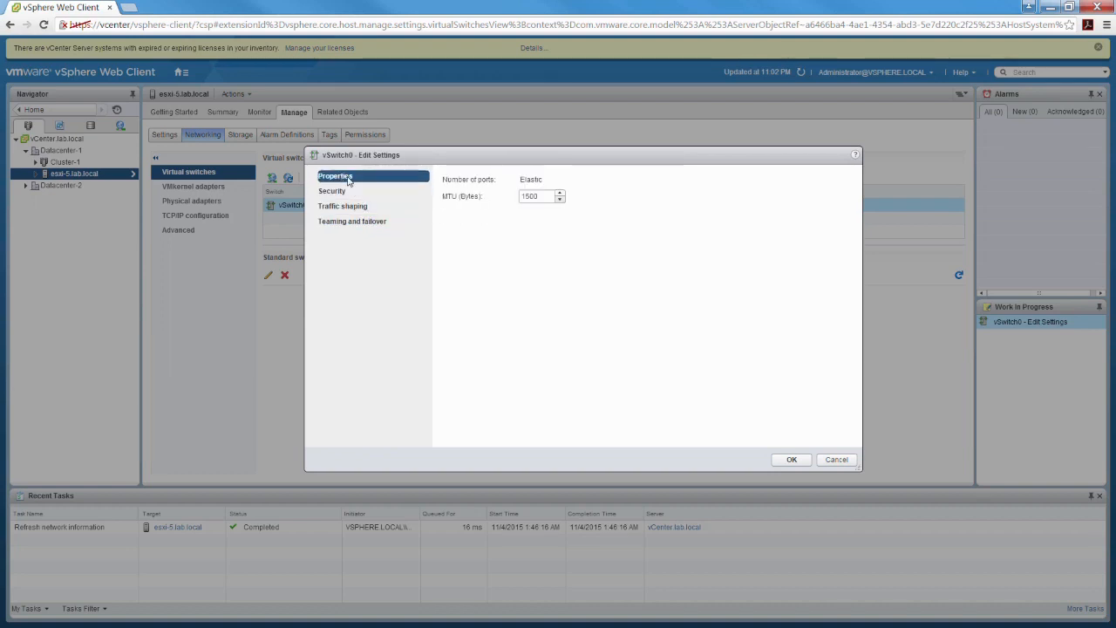
pyautogui.click(835, 459)
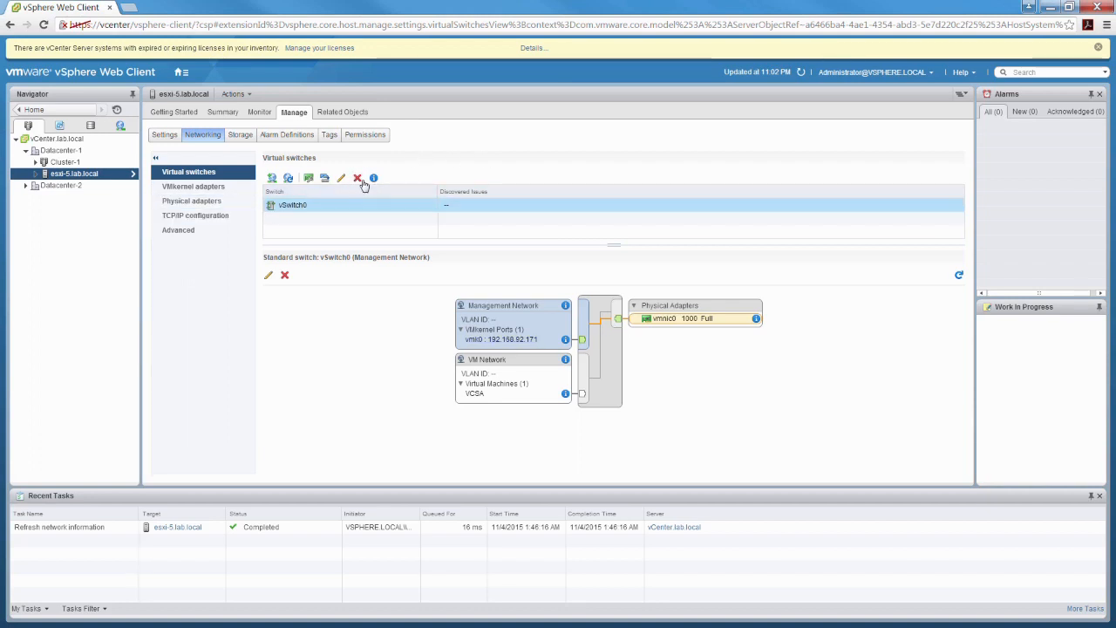
# Step: Review the host's VMkernel adapters with the Network Label column widened, and check the connection types for adding networking
pyautogui.click(193, 186)
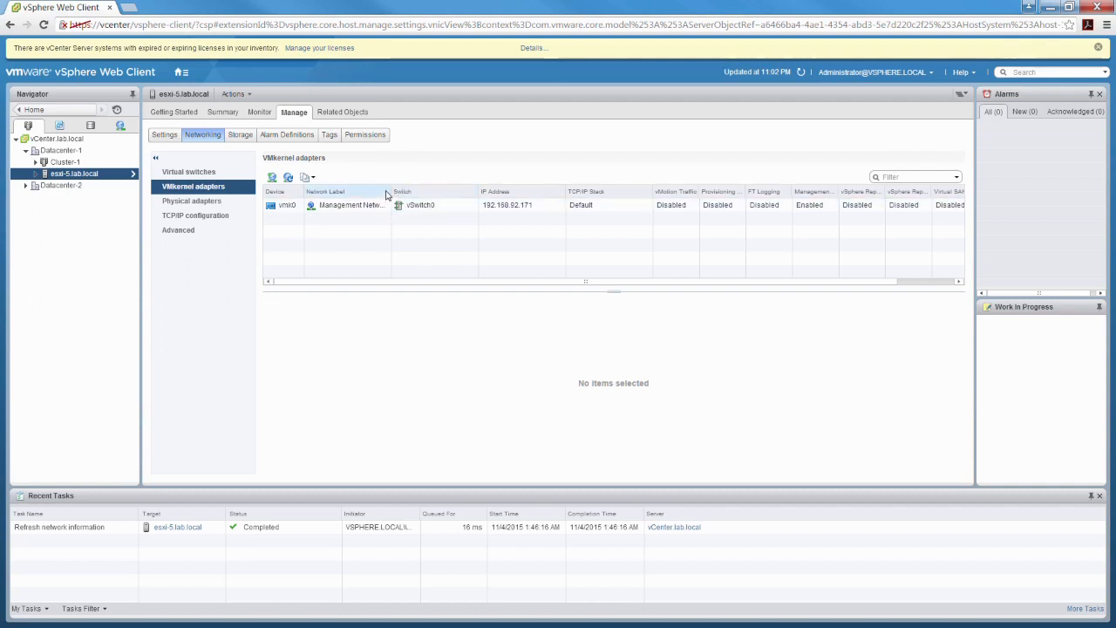
pyautogui.moveTo(392, 192); pyautogui.dragTo(391, 193)
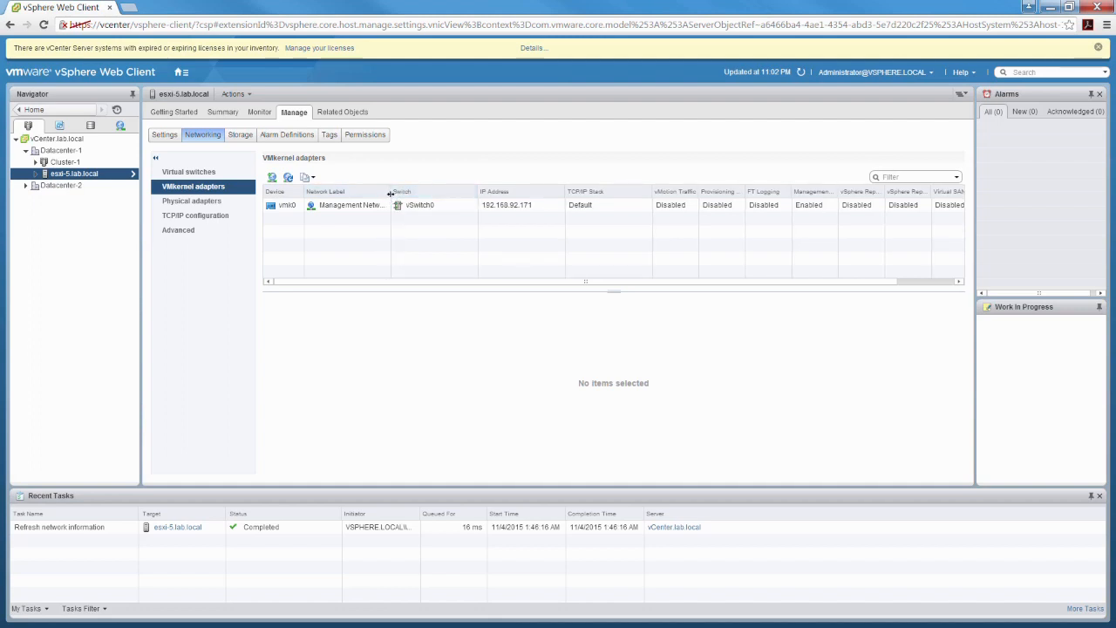
pyautogui.moveTo(390, 199); pyautogui.dragTo(434, 205)
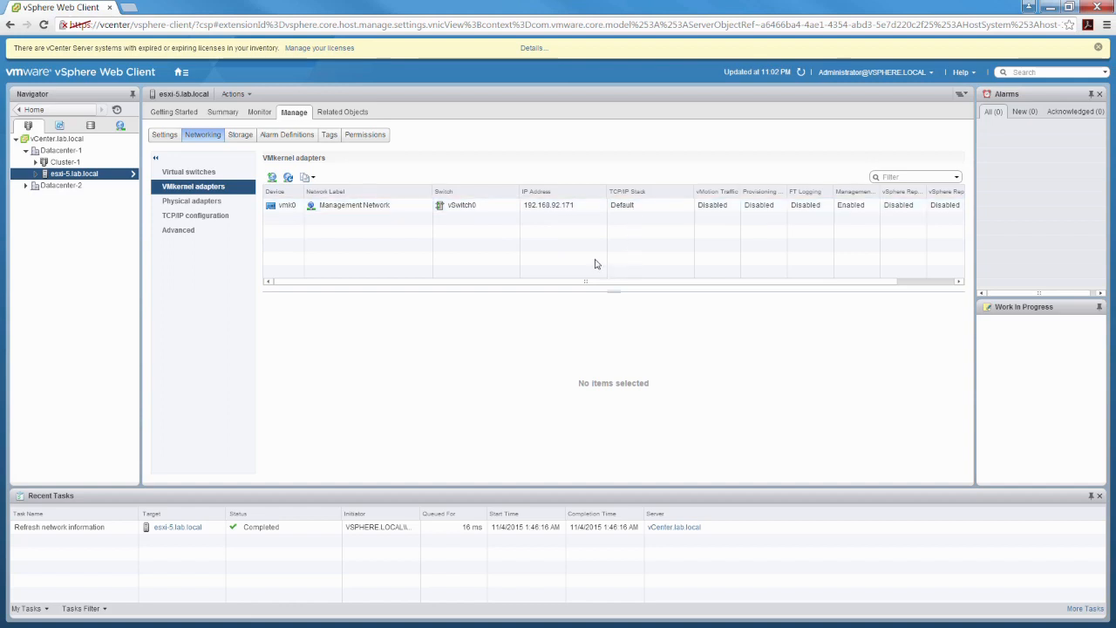
pyautogui.moveTo(505, 281); pyautogui.dragTo(611, 252)
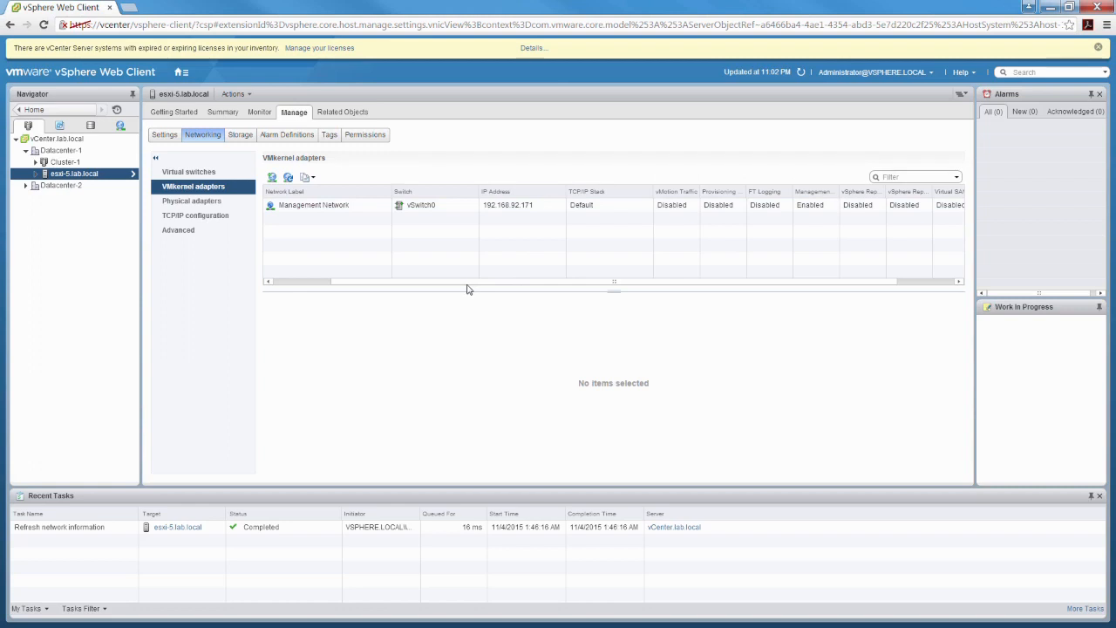
pyautogui.moveTo(498, 284); pyautogui.dragTo(830, 257)
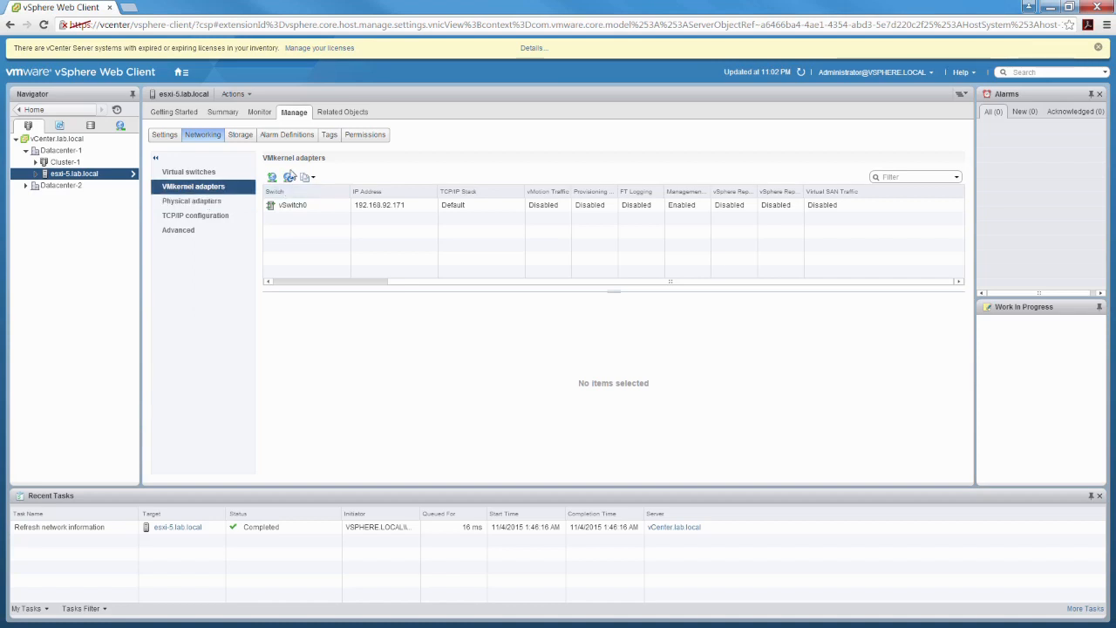
pyautogui.click(272, 178)
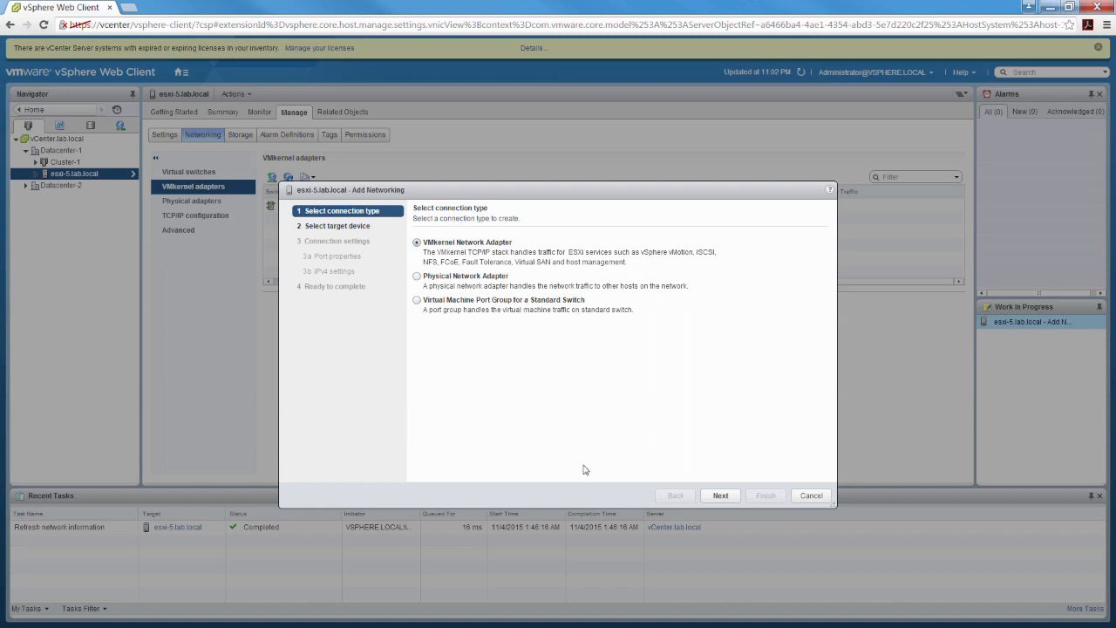
pyautogui.click(812, 497)
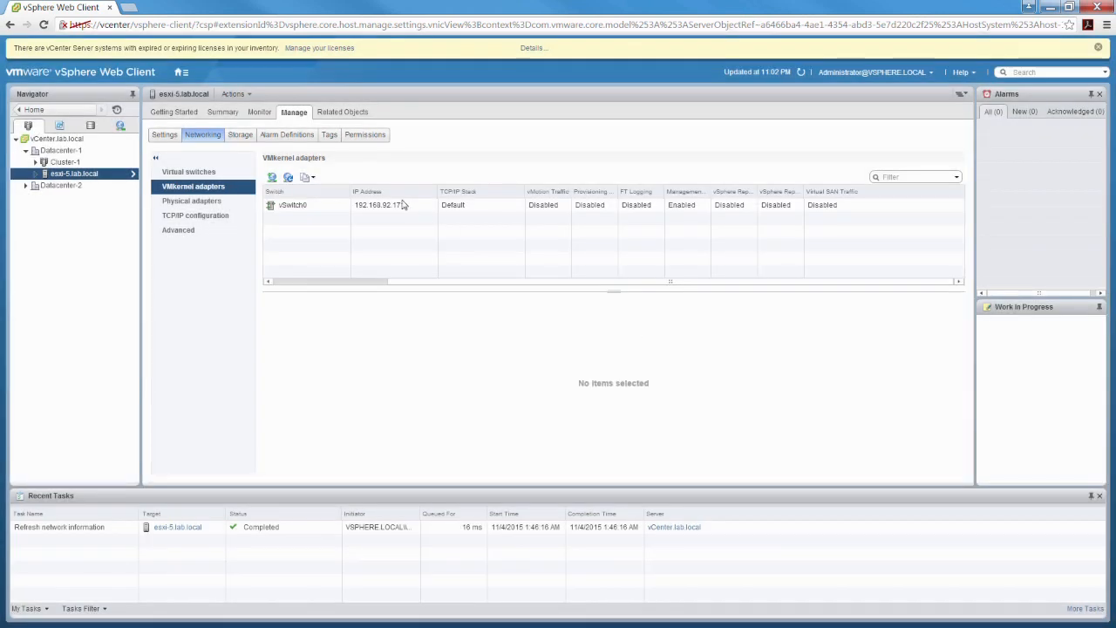
# Step: Examine the host's physical adapters, viewing the details of vmnic1 and the full details and properties of vmnic0
pyautogui.click(190, 203)
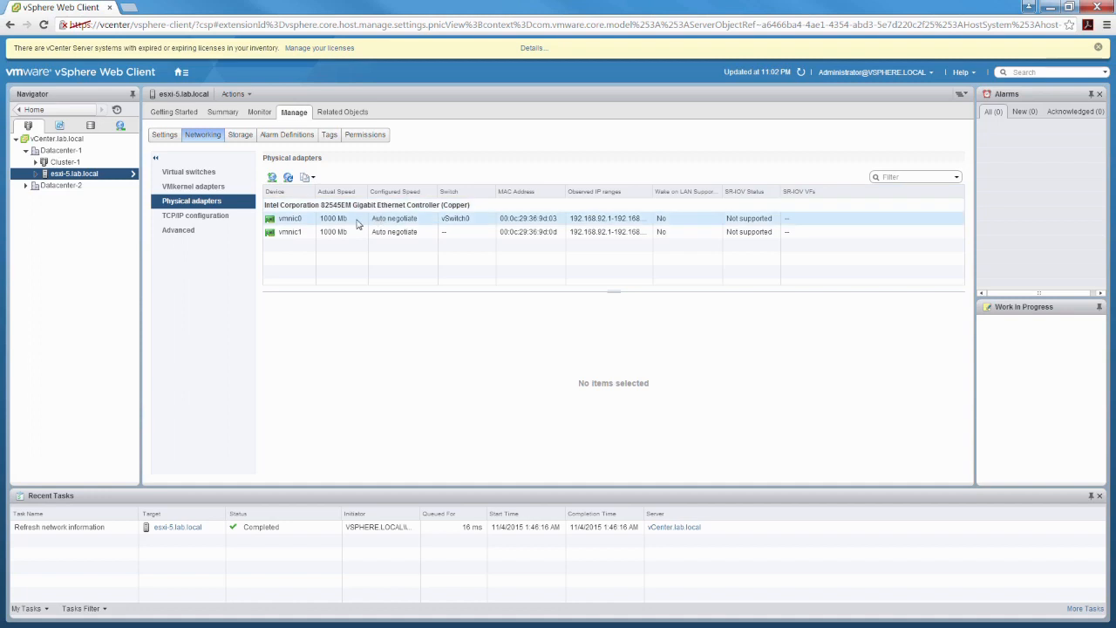
pyautogui.click(295, 232)
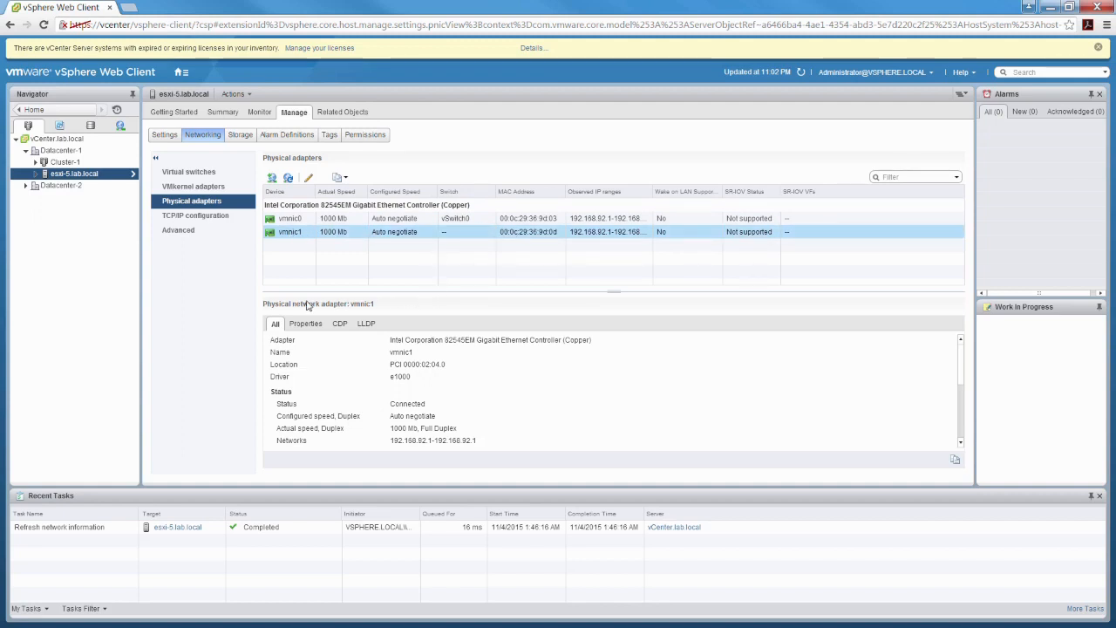
pyautogui.click(394, 219)
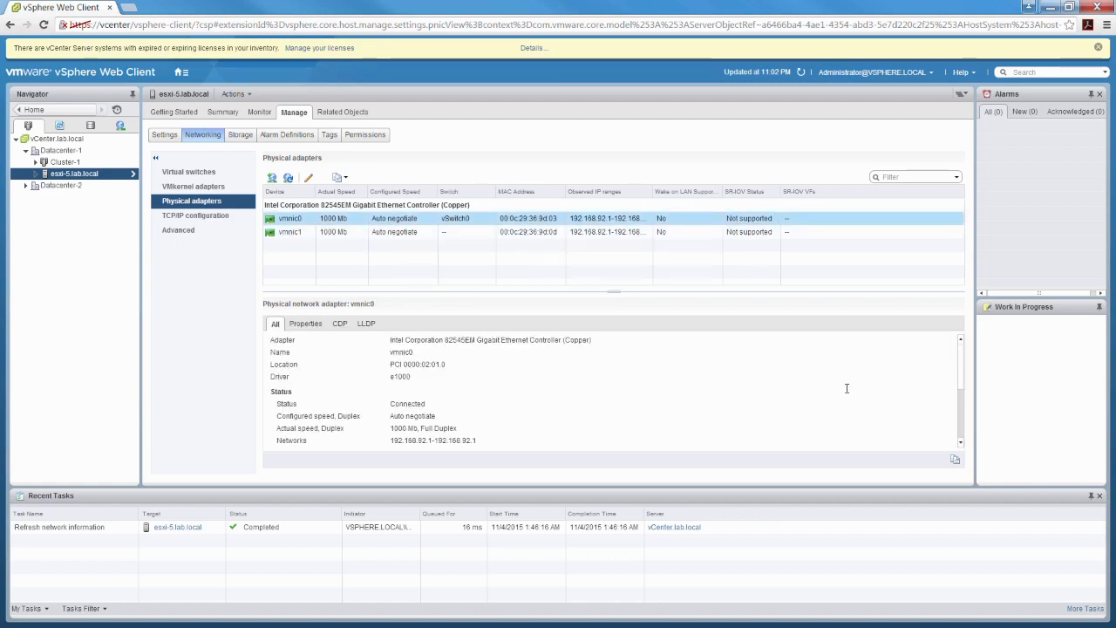
pyautogui.moveTo(960, 369); pyautogui.dragTo(957, 416)
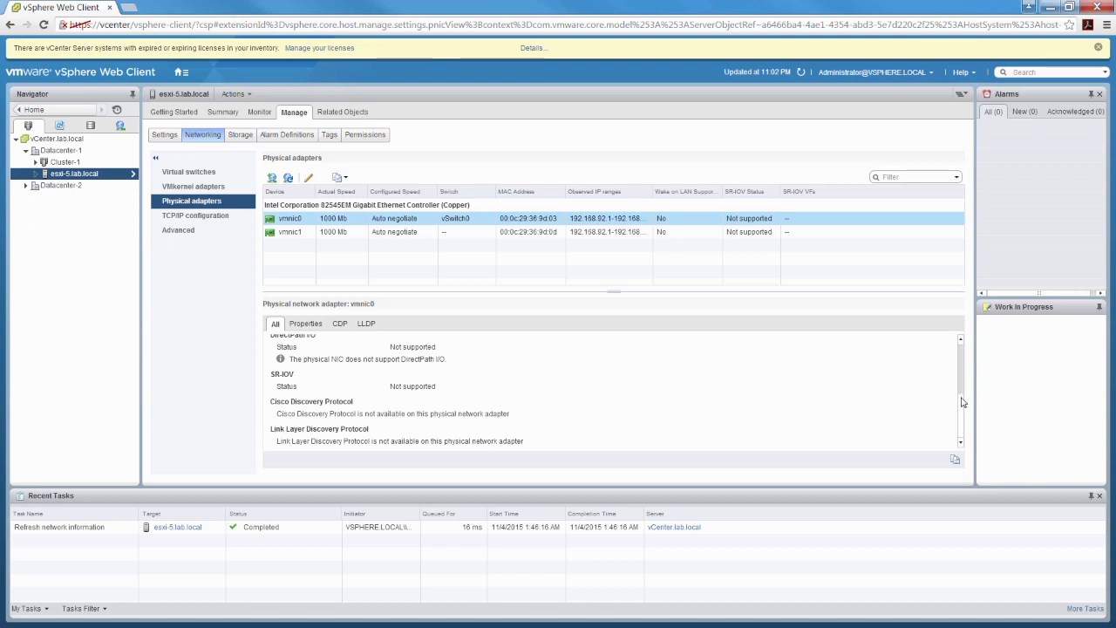
pyautogui.scroll(3, 962, 407)
pyautogui.scroll(-3, 969, 435)
pyautogui.click(309, 324)
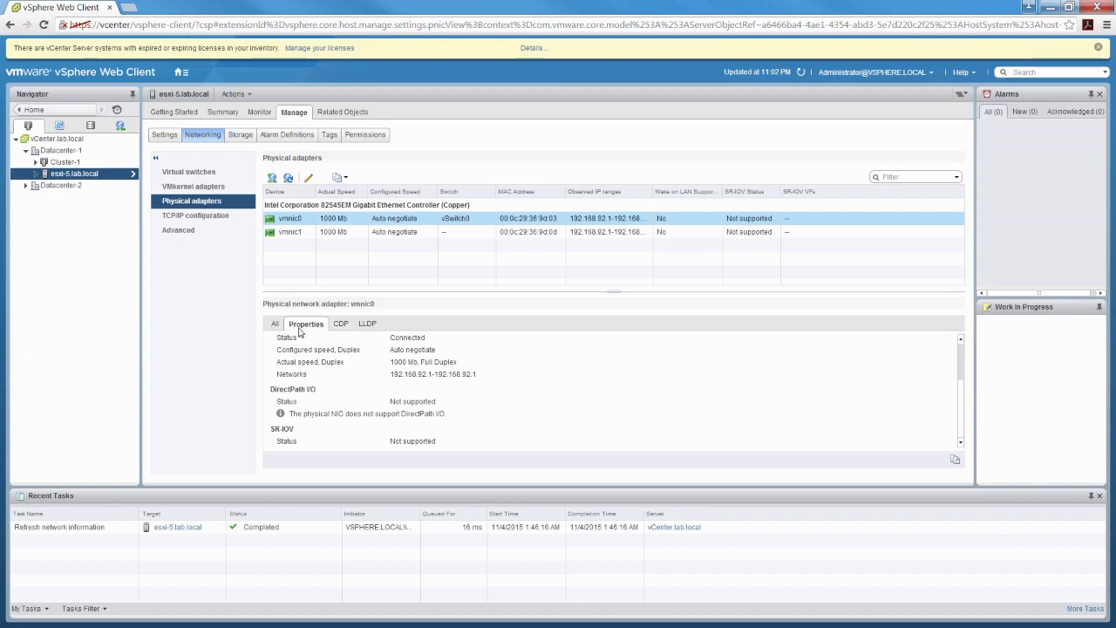
# Step: Review the host's TCP/IP stack configuration and its advanced networking settings
pyautogui.click(194, 215)
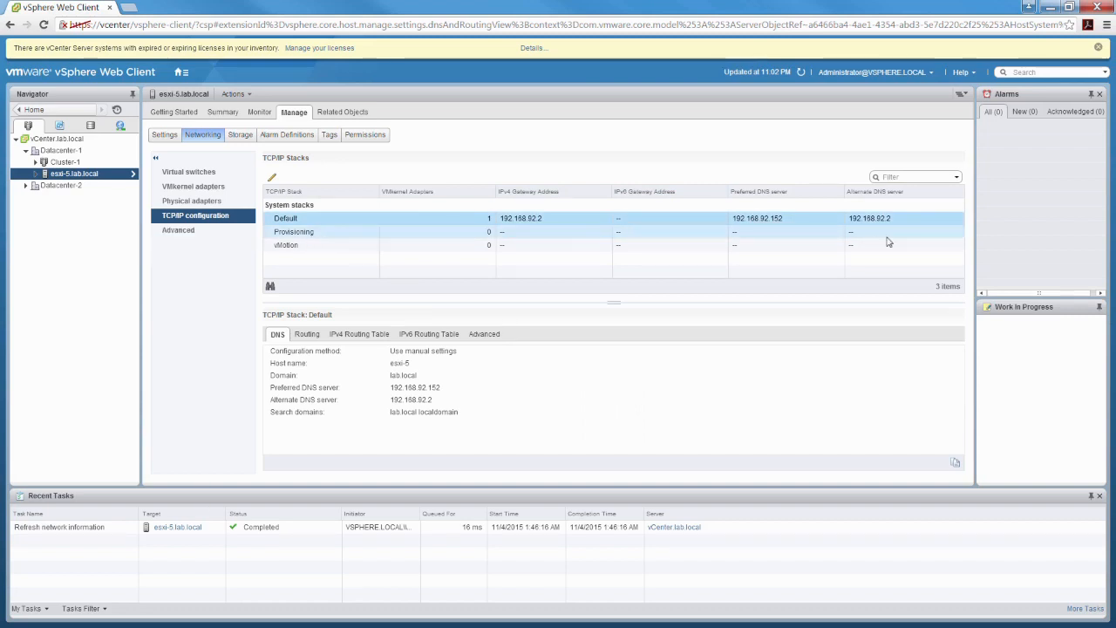
pyautogui.click(181, 230)
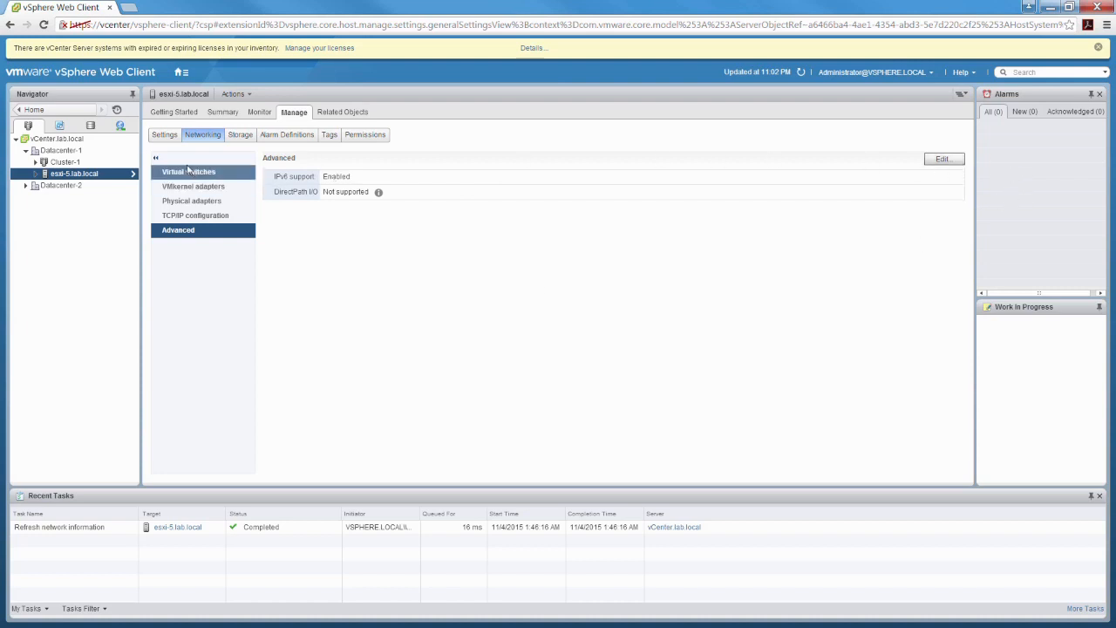
# Step: Compare the virtual switch layout and port groups of esxi-5.lab.local with those of esxi-1.lab.local in Cluster-1
pyautogui.click(177, 173)
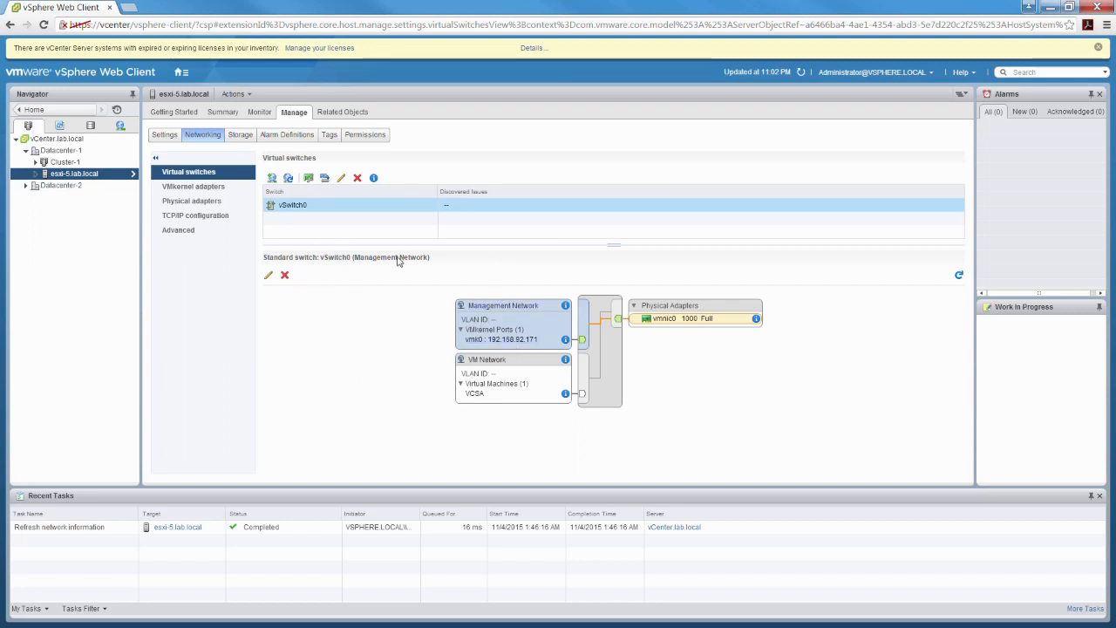
pyautogui.click(500, 362)
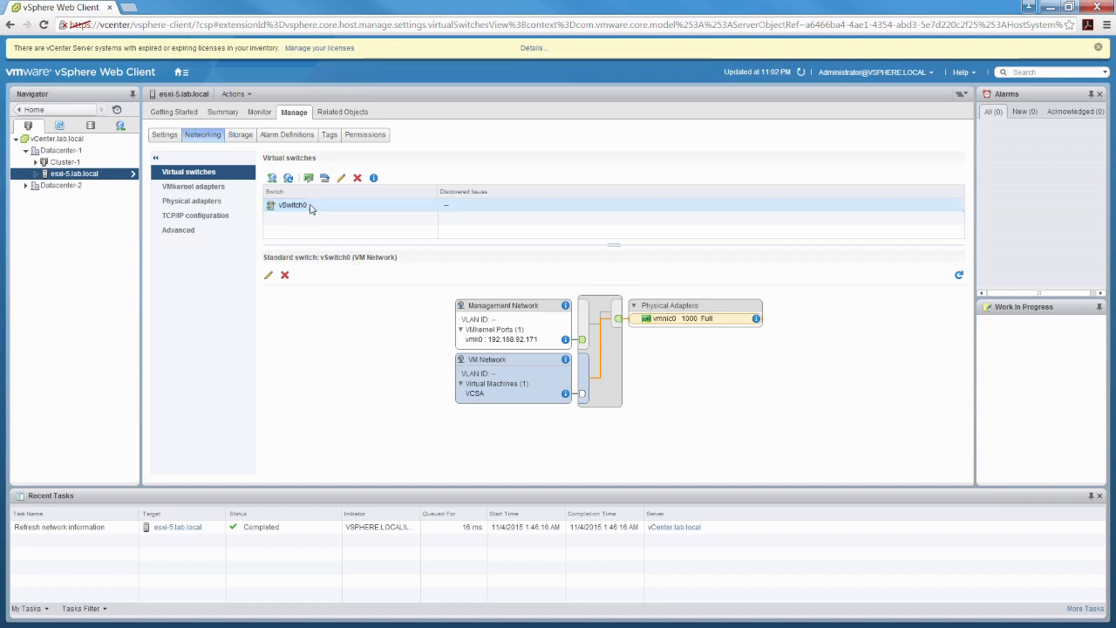
pyautogui.click(35, 162)
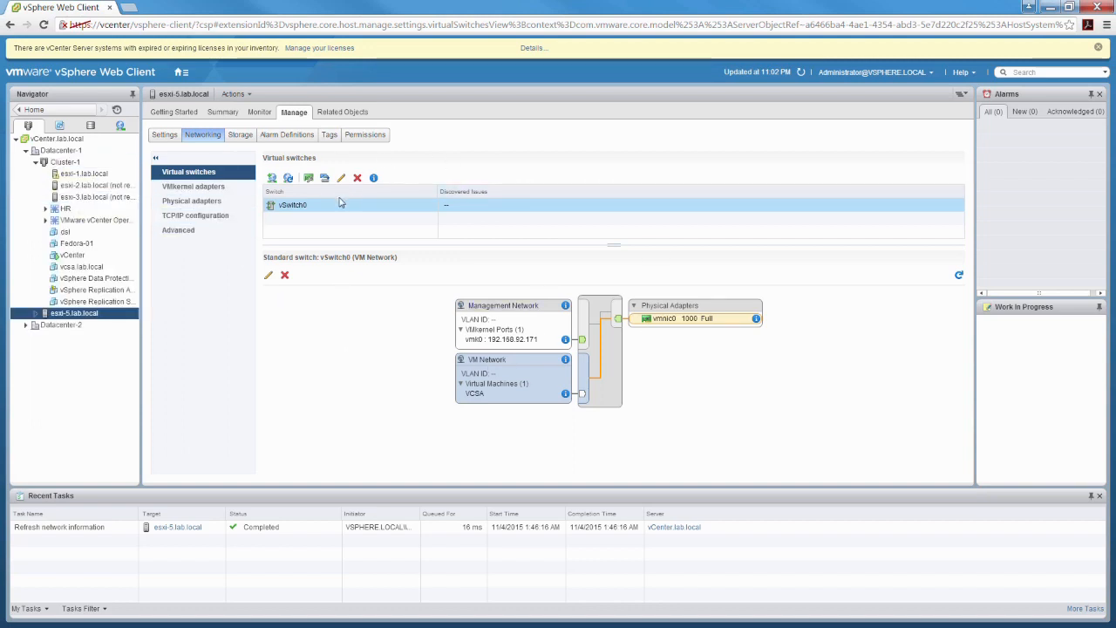
pyautogui.click(93, 177)
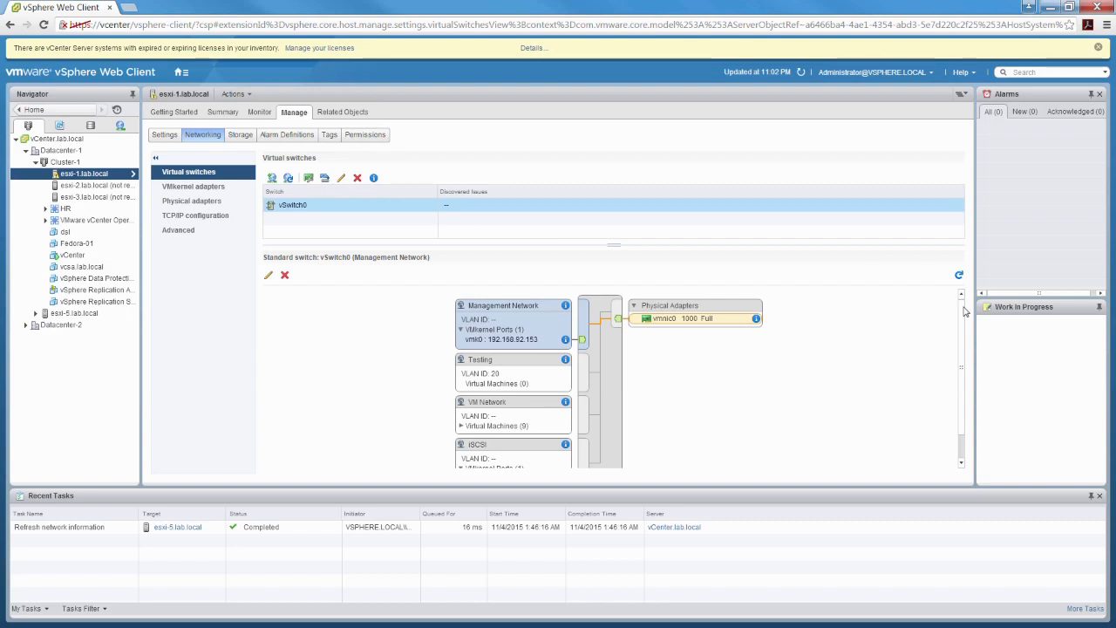
pyautogui.scroll(-2, 968, 349)
pyautogui.scroll(2, 980, 341)
# Step: Examine the properties, security, traffic shaping, and teaming and failover settings of esxi-5.lab.local's Management Network port group, and leave without saving
pyautogui.click(60, 313)
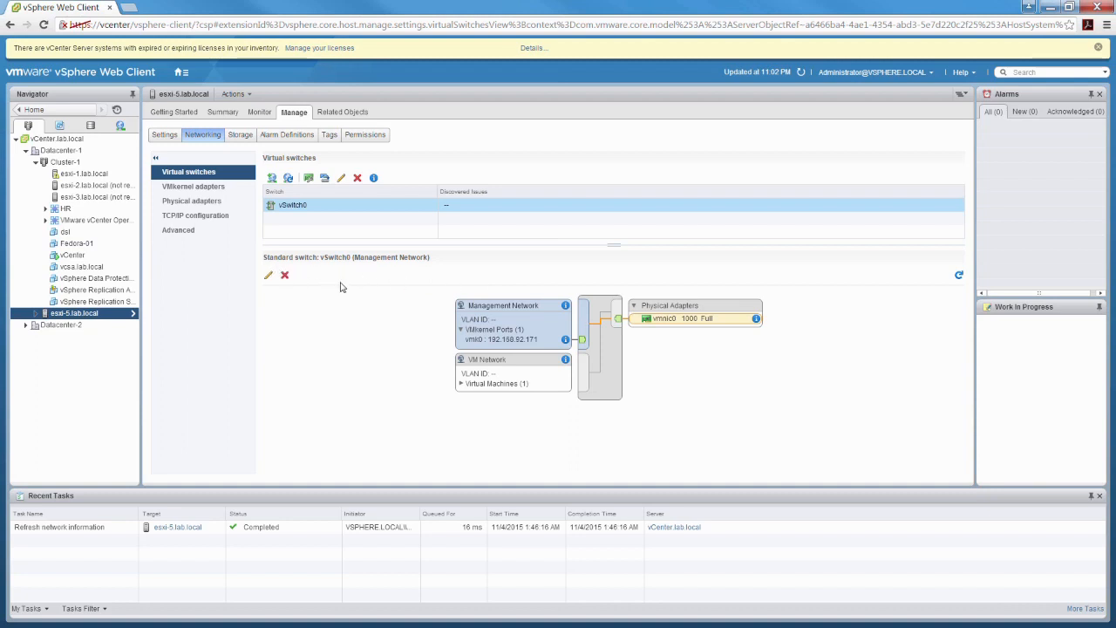
pyautogui.click(270, 277)
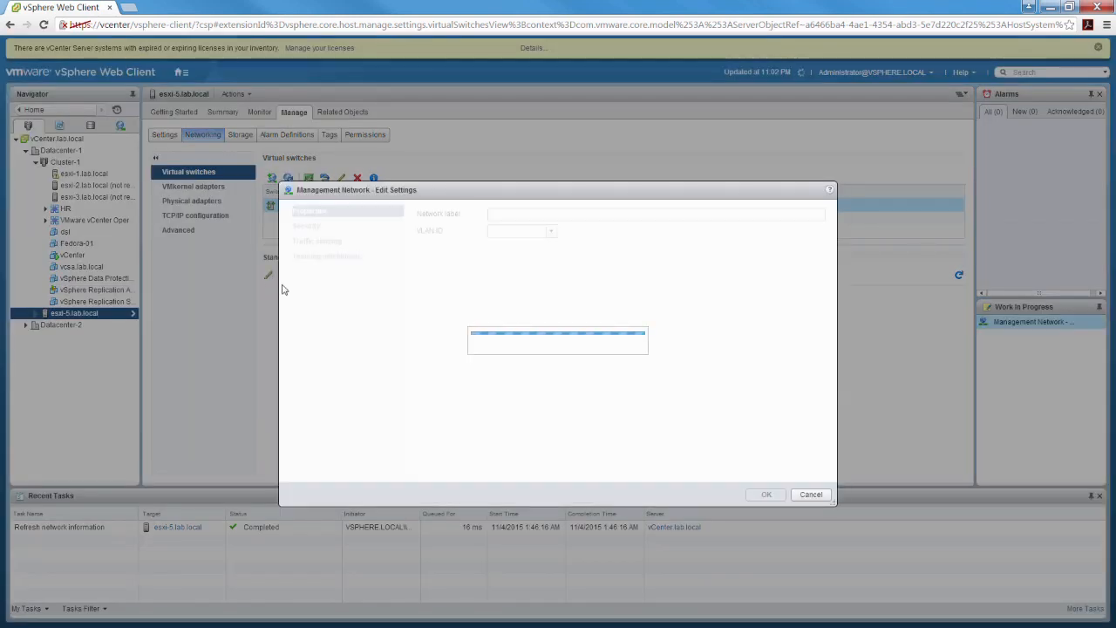
pyautogui.click(572, 217)
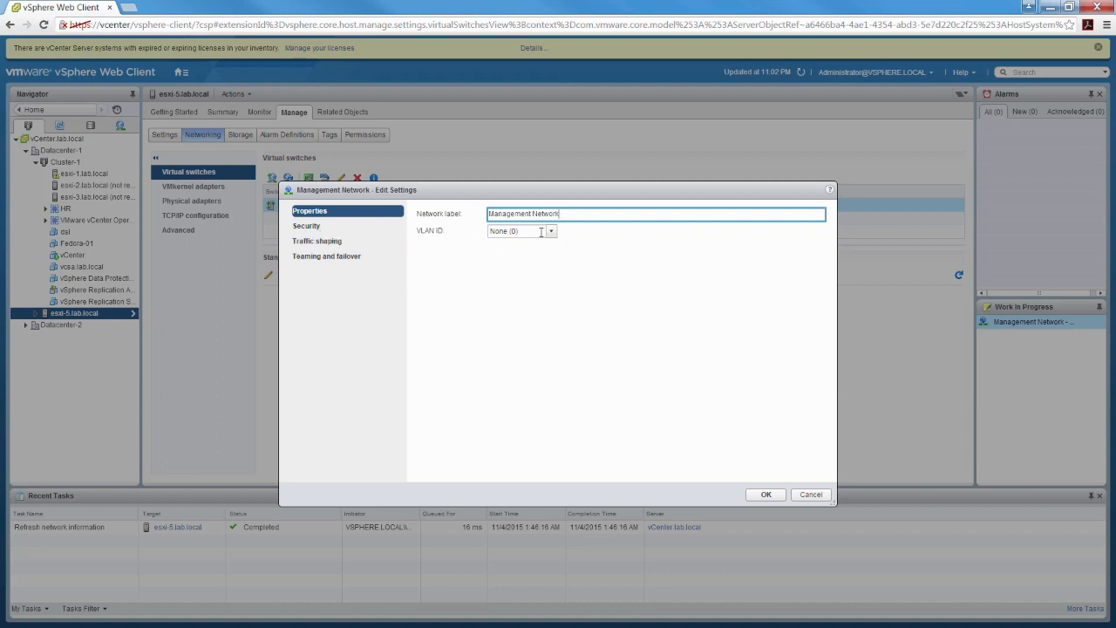
pyautogui.click(312, 228)
pyautogui.click(314, 245)
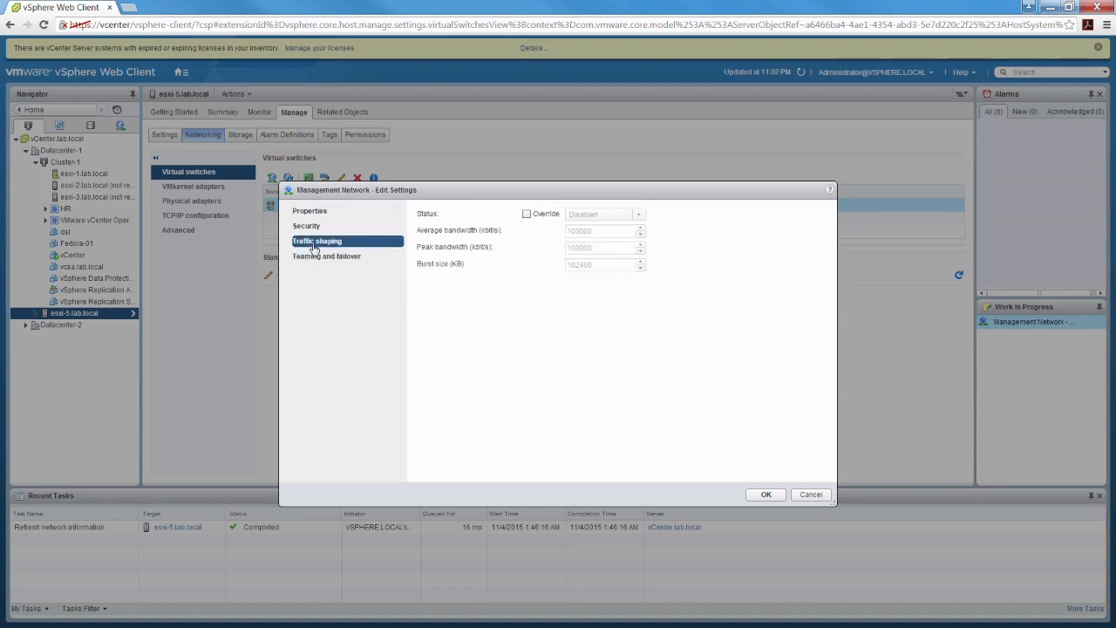
pyautogui.click(316, 257)
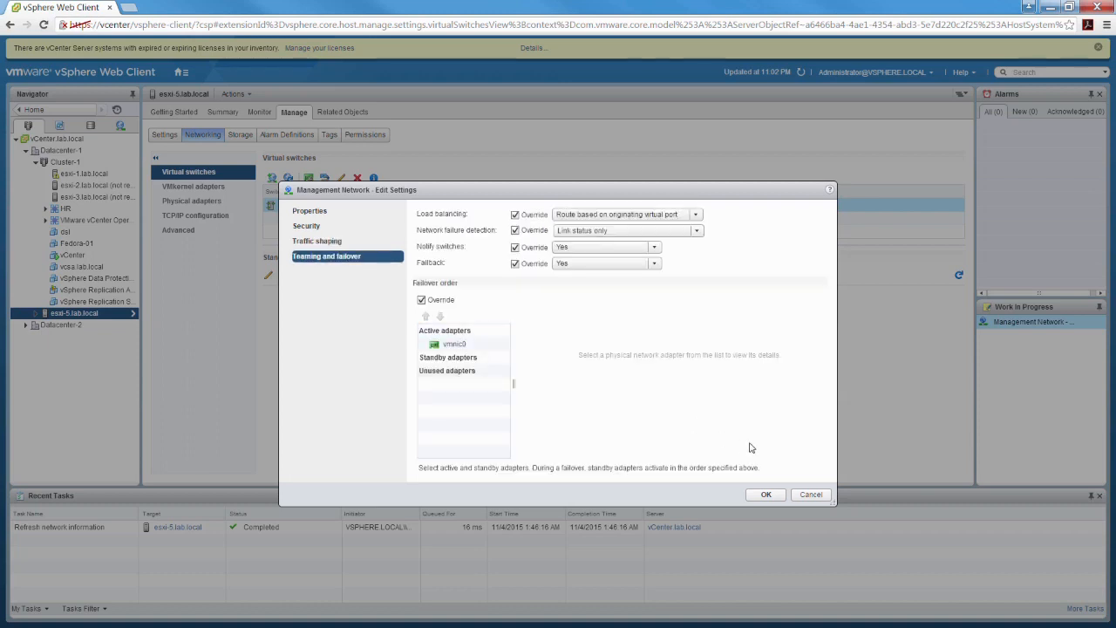
pyautogui.click(810, 495)
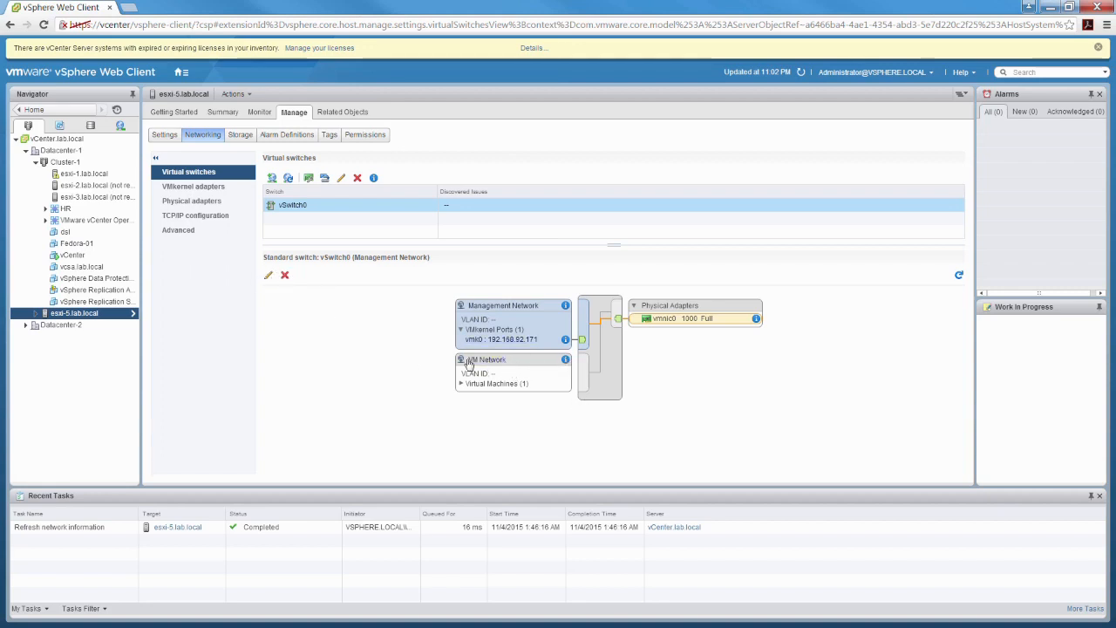
# Step: Trace how the VM Network port group and the vmnic0 physical adapter connect in the vSwitch0 diagram, and clear the selection
pyautogui.click(497, 359)
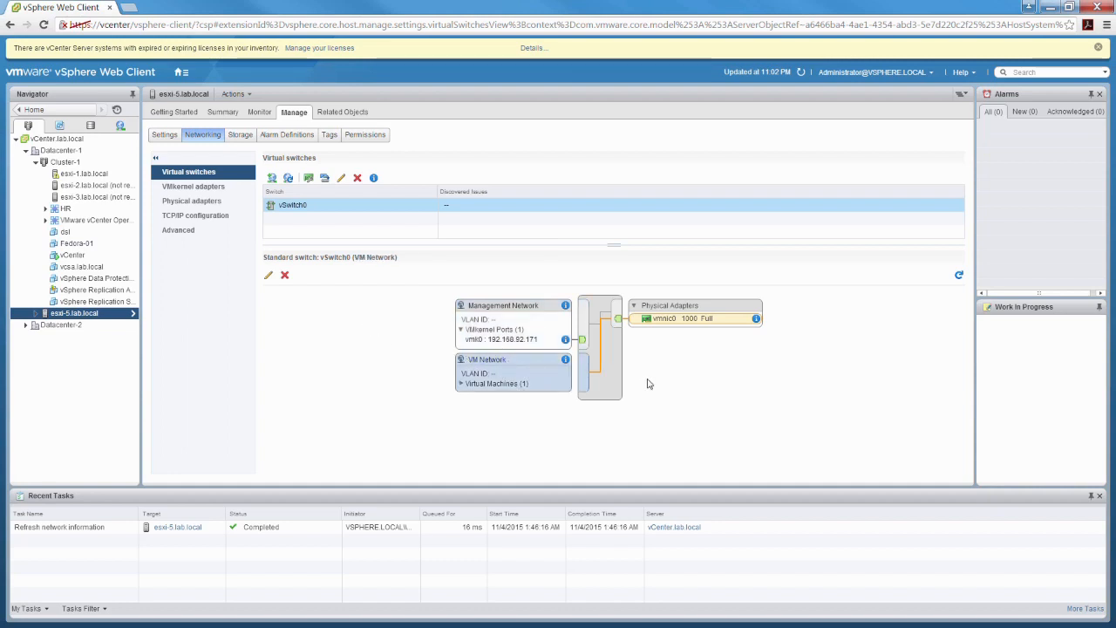
pyautogui.click(672, 320)
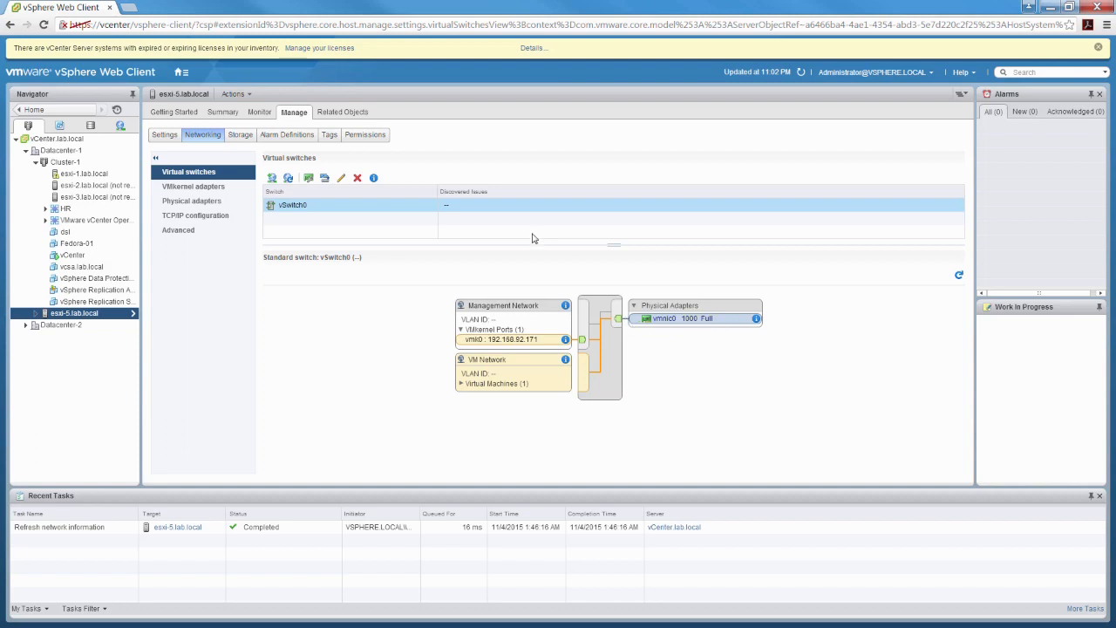
pyautogui.click(354, 281)
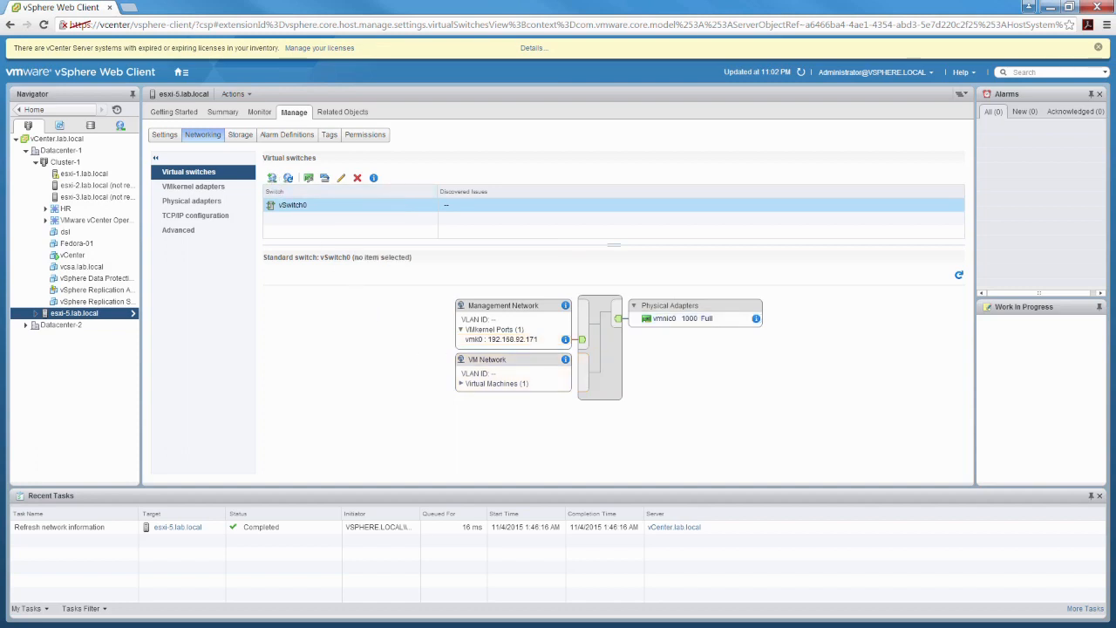
# Step: Start adding a Virtual Machine Port Group for a Standard Switch on esxi-5.lab.local, using the existing vSwitch0 as target
pyautogui.click(273, 179)
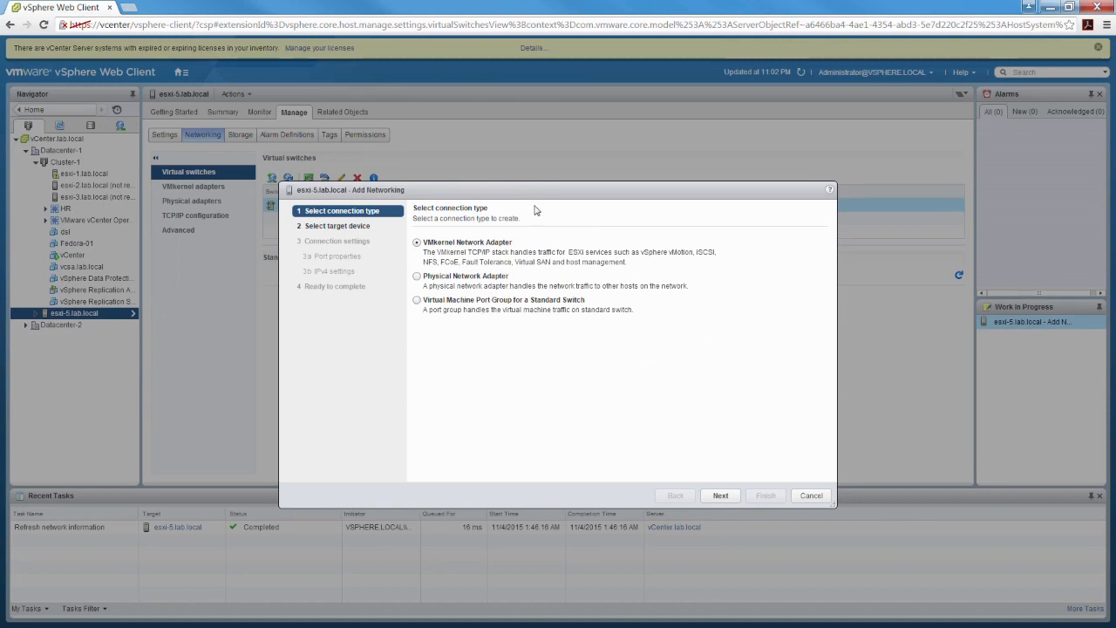
pyautogui.moveTo(677, 180); pyautogui.dragTo(810, 90)
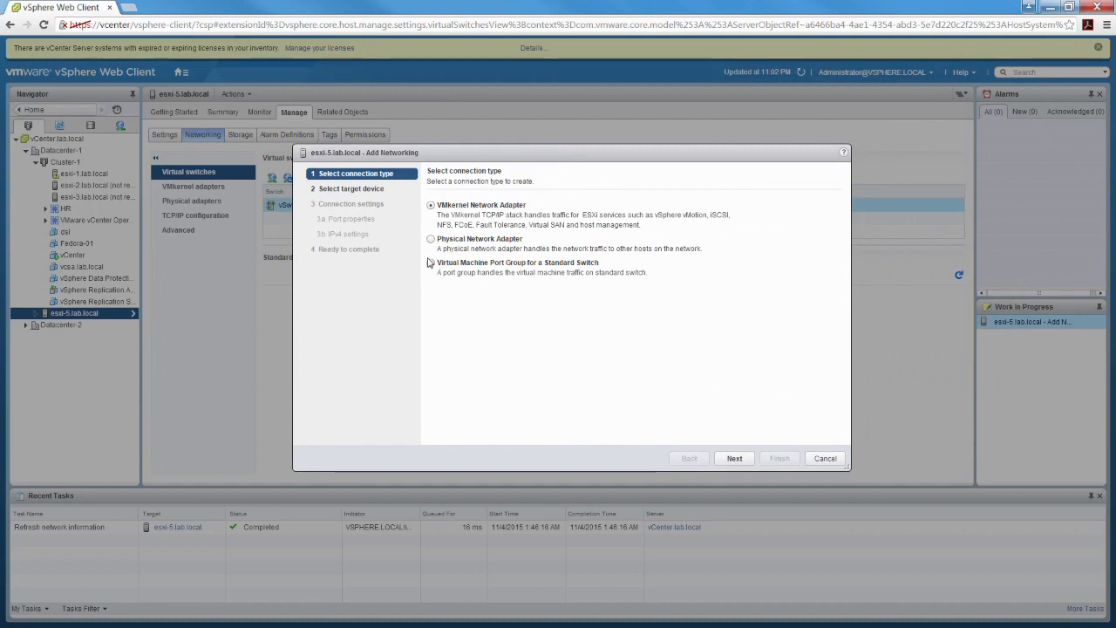
pyautogui.click(431, 265)
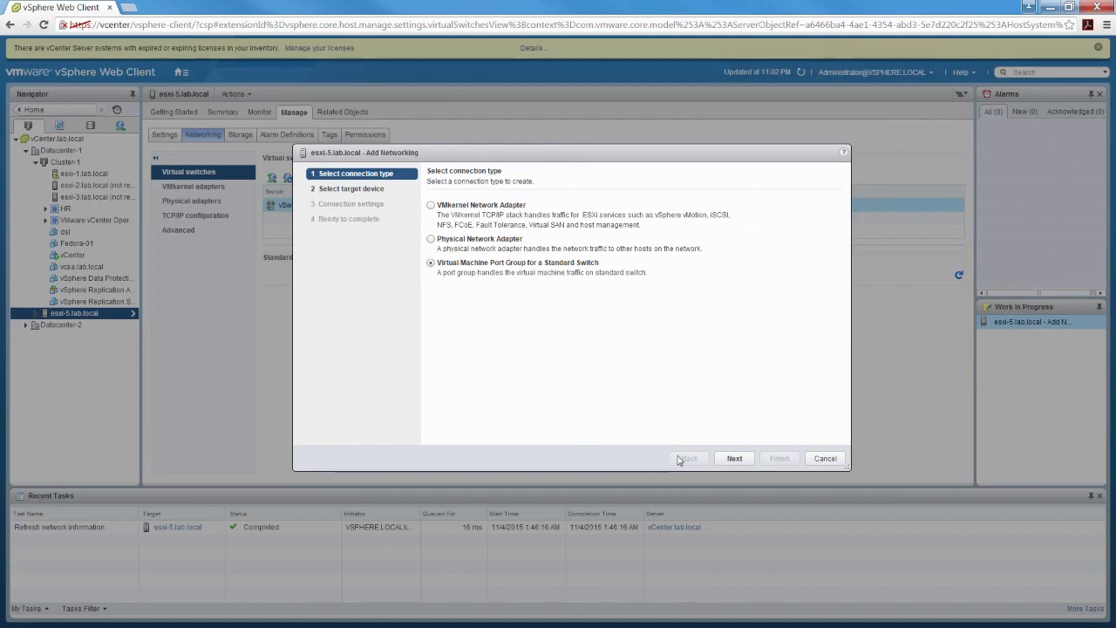
pyautogui.click(736, 460)
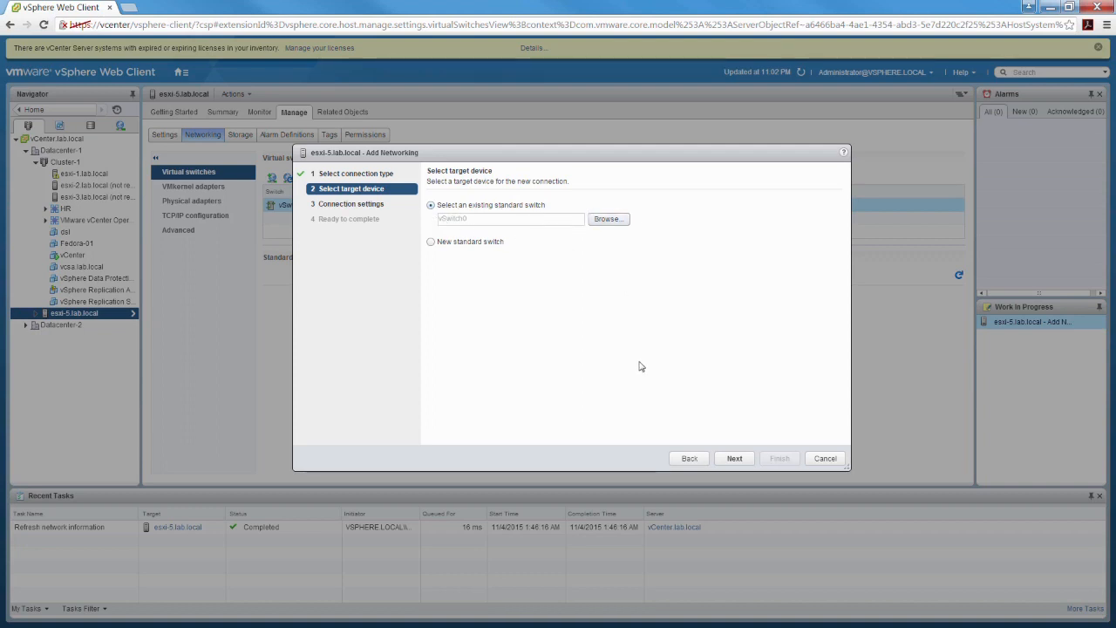
pyautogui.click(735, 459)
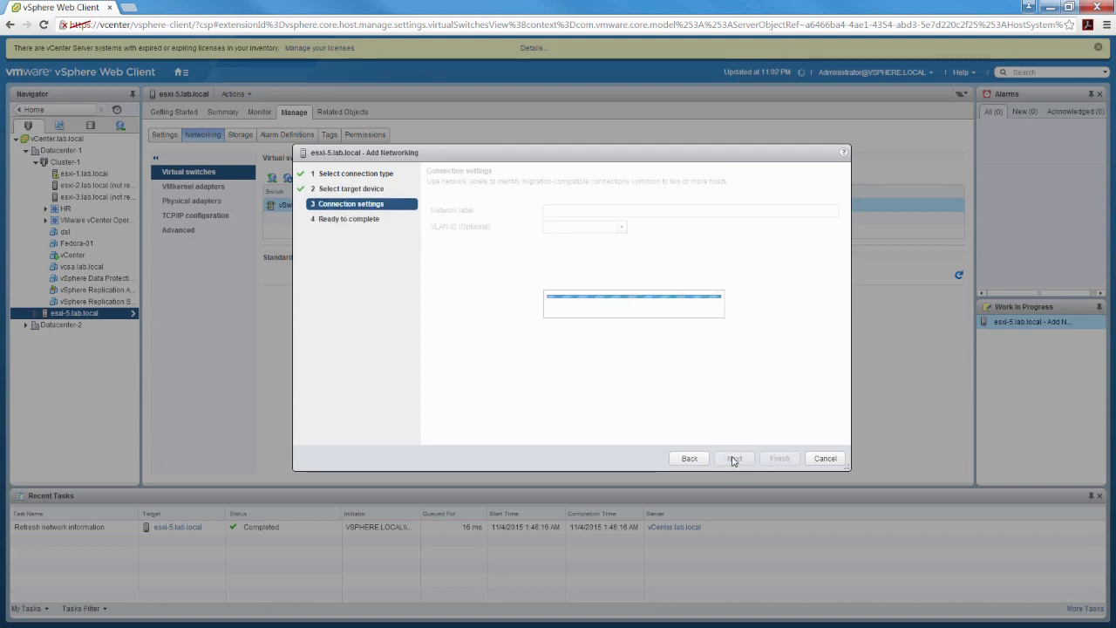
# Step: Label the new port group Production_VM, set its VLAN ID to 10, and complete its creation
pyautogui.moveTo(597, 209); pyautogui.dragTo(449, 218)
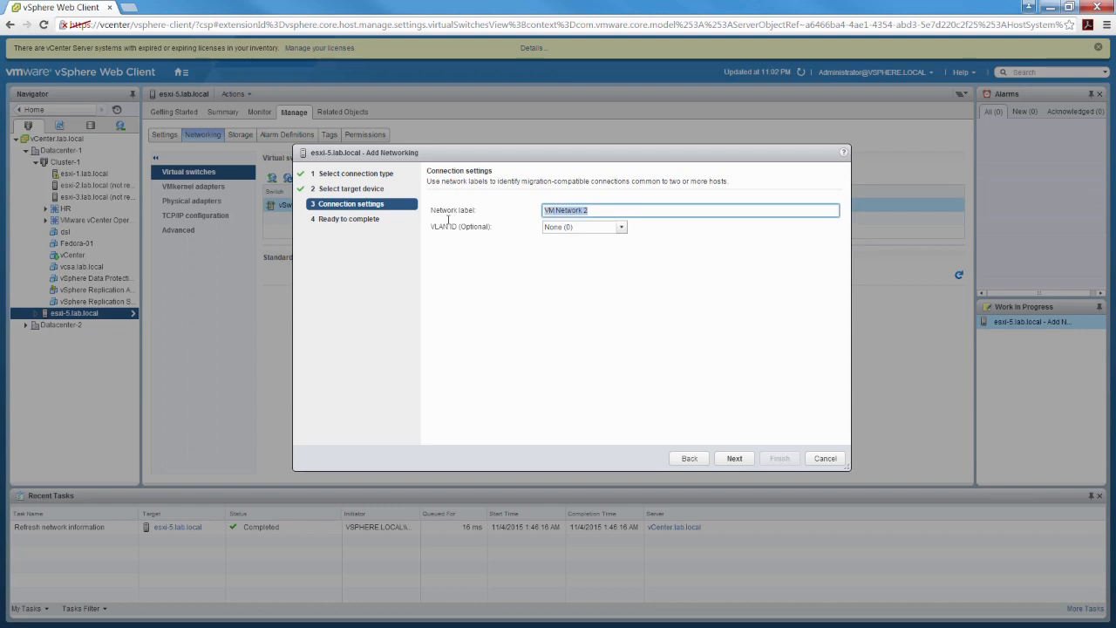
pyautogui.write('F')
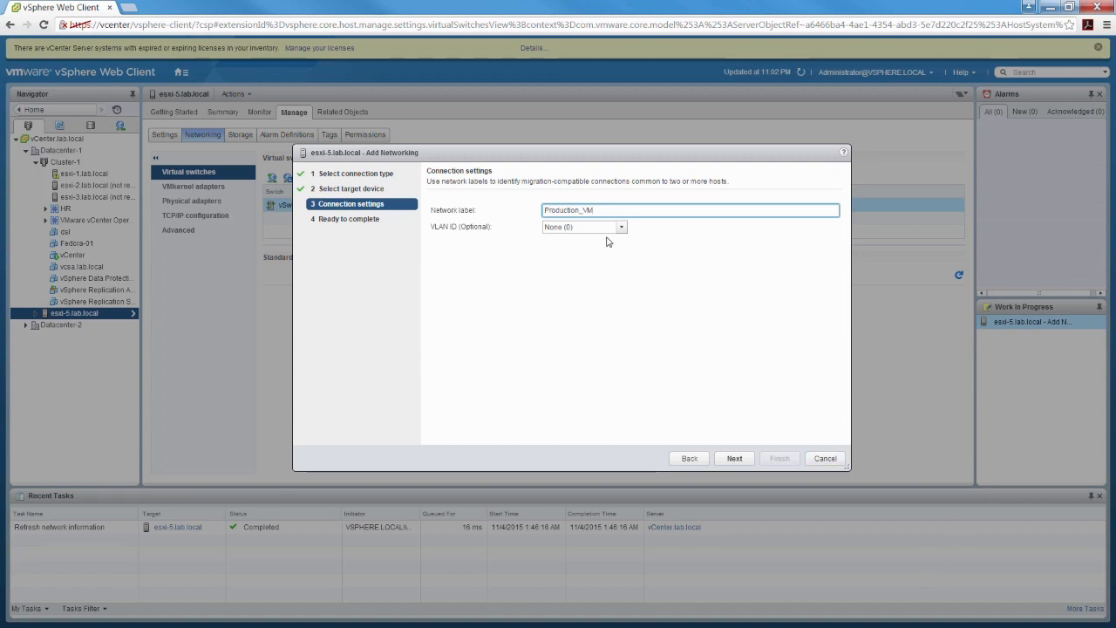
pyautogui.click(577, 225)
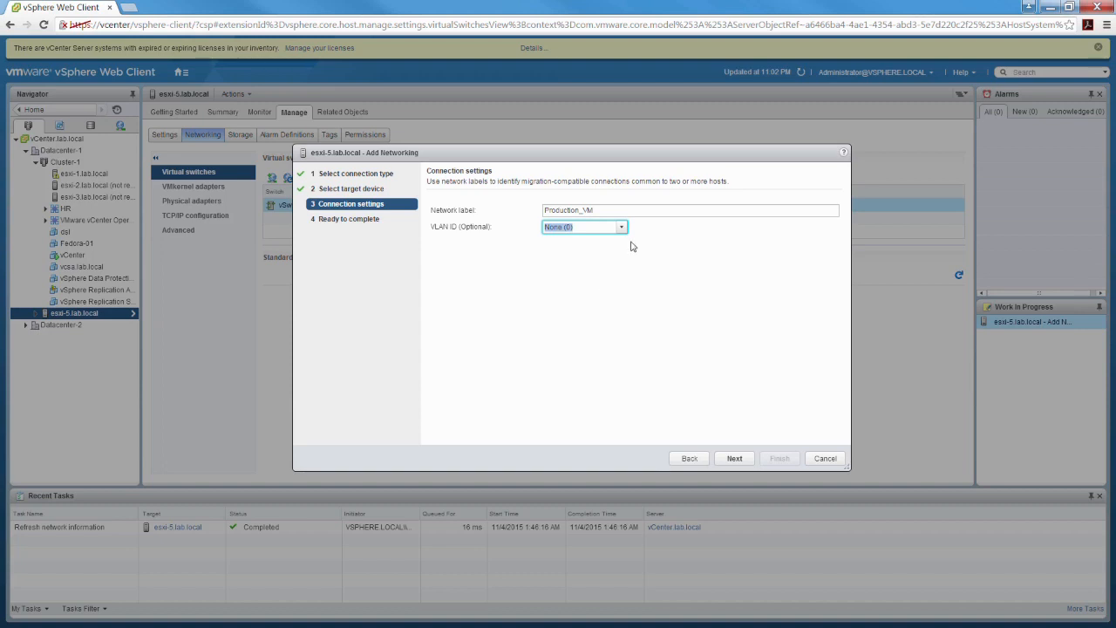
pyautogui.click(621, 228)
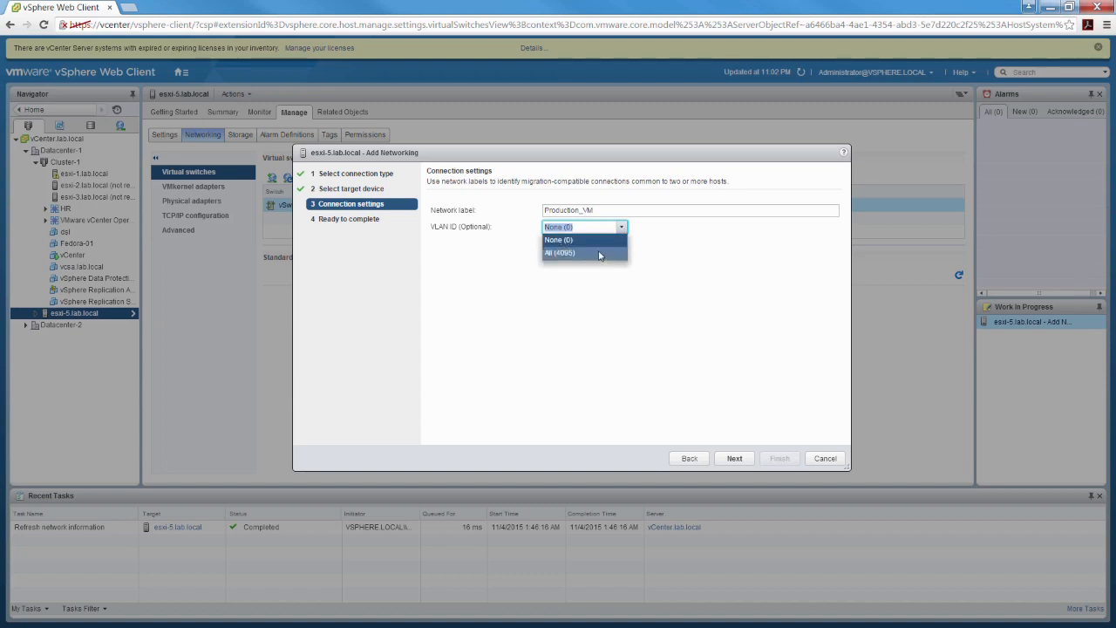
pyautogui.click(581, 226)
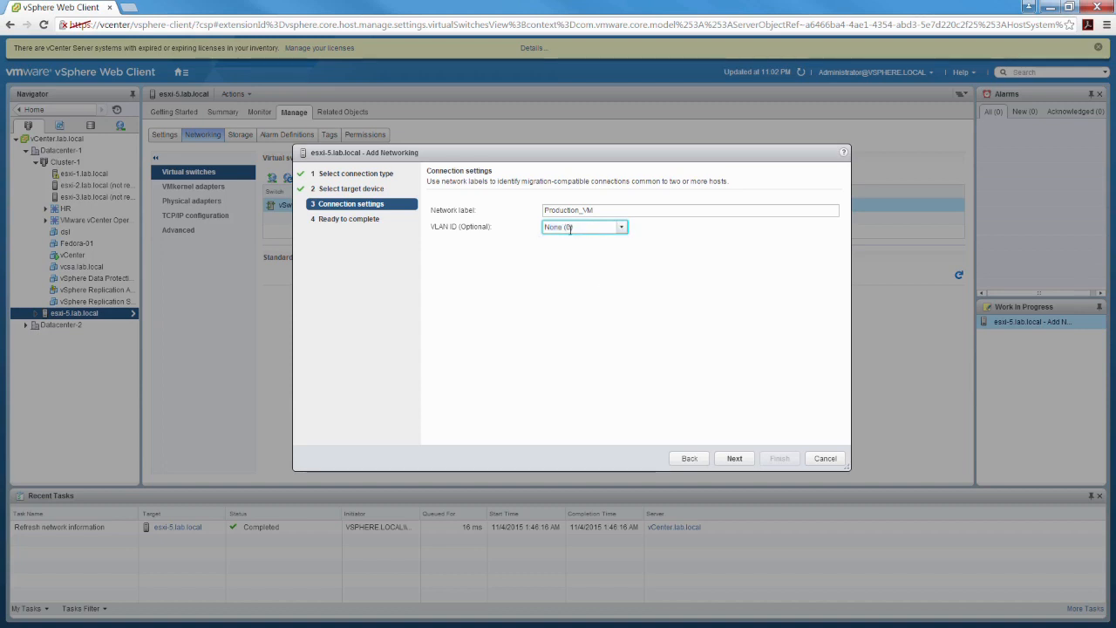
pyautogui.moveTo(581, 226); pyautogui.dragTo(510, 229)
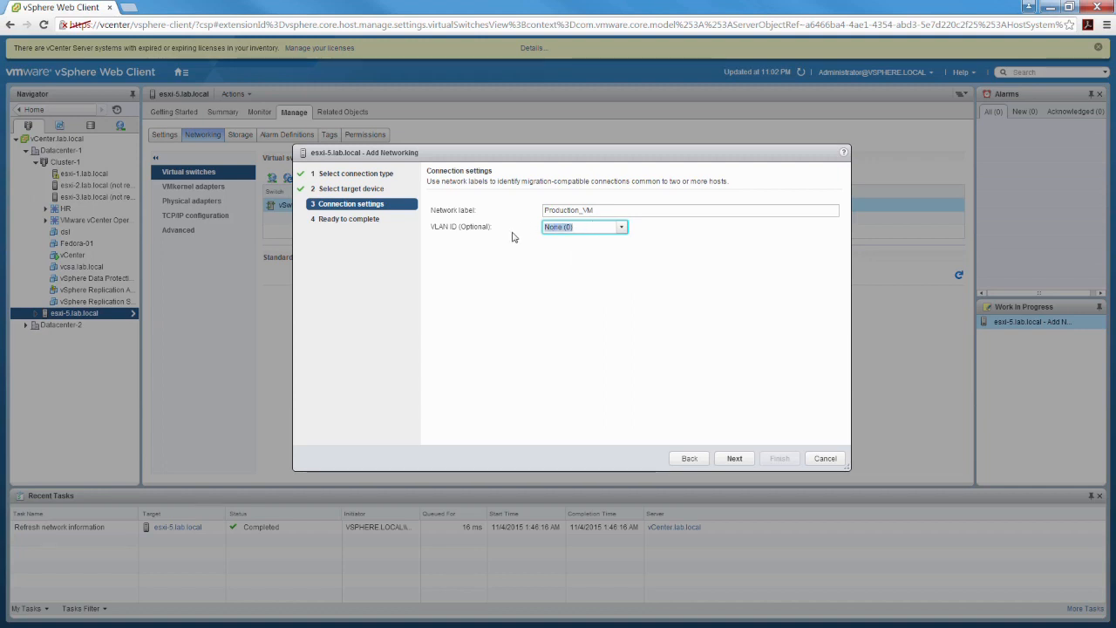
pyautogui.write('10')
pyautogui.click(526, 289)
pyautogui.click(735, 457)
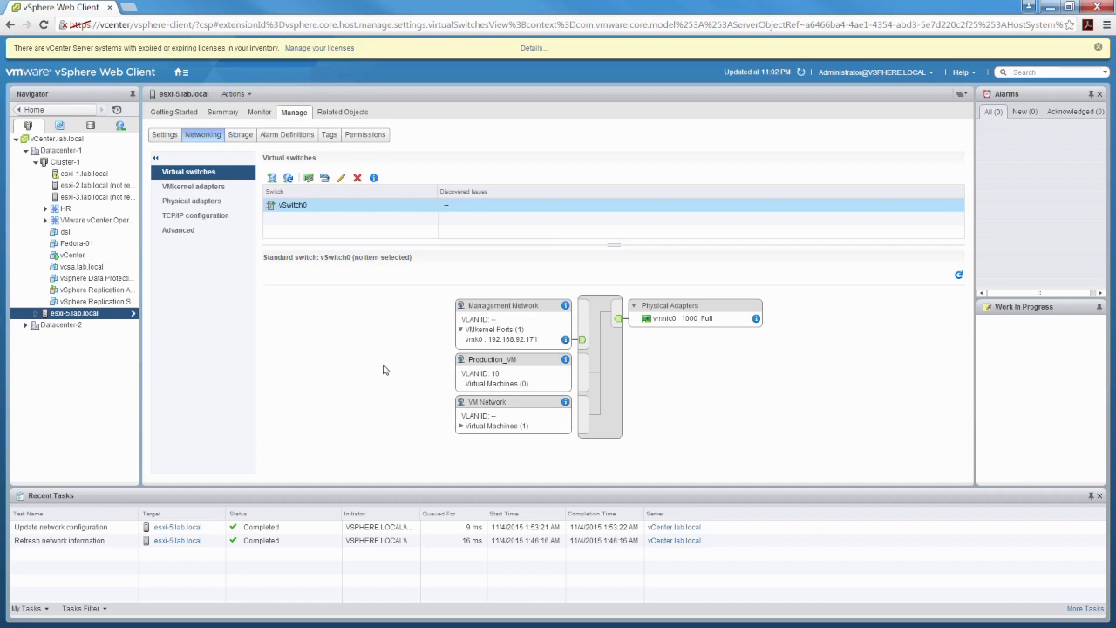
# Step: Check which networks are available for Network adapter 1 of the VCSA virtual machine, and leave its settings without saving
pyautogui.click(35, 313)
pyautogui.click(77, 326)
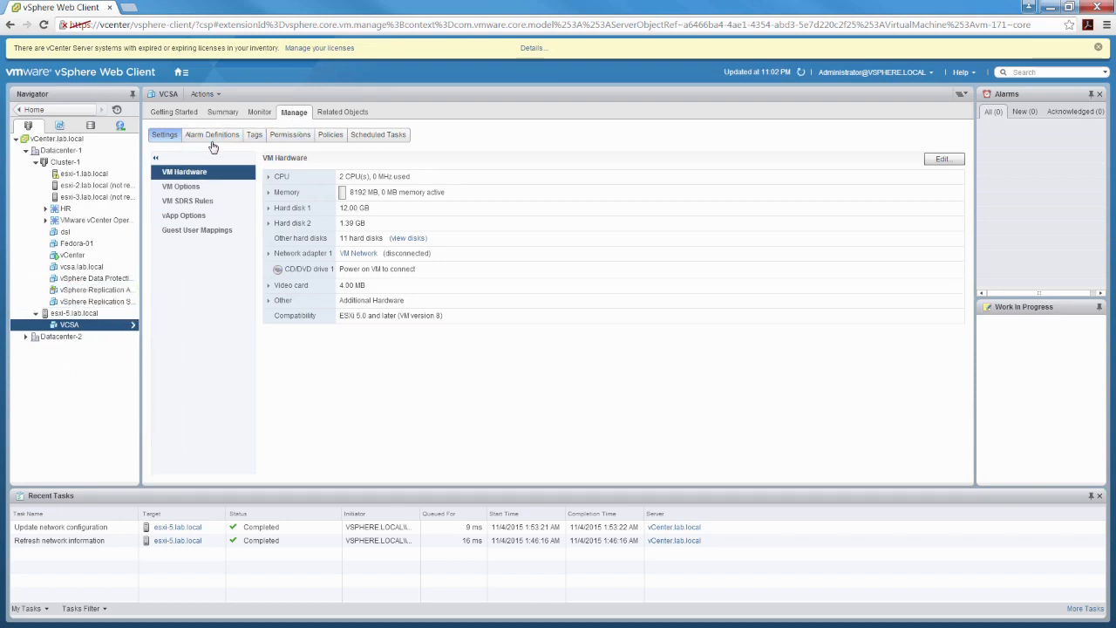
pyautogui.click(942, 159)
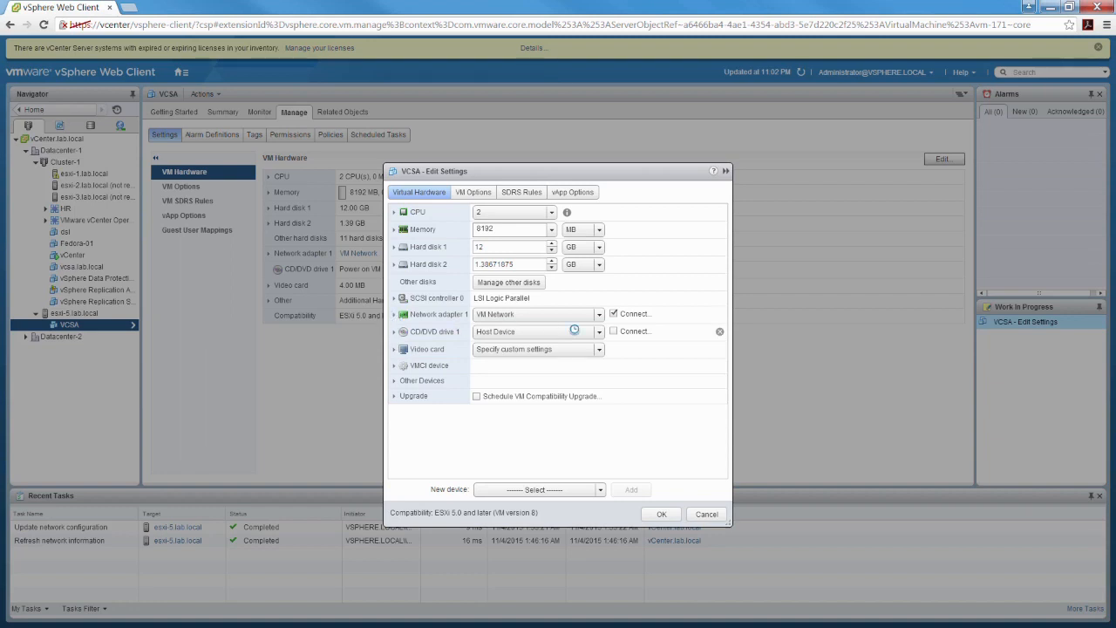
pyautogui.click(394, 314)
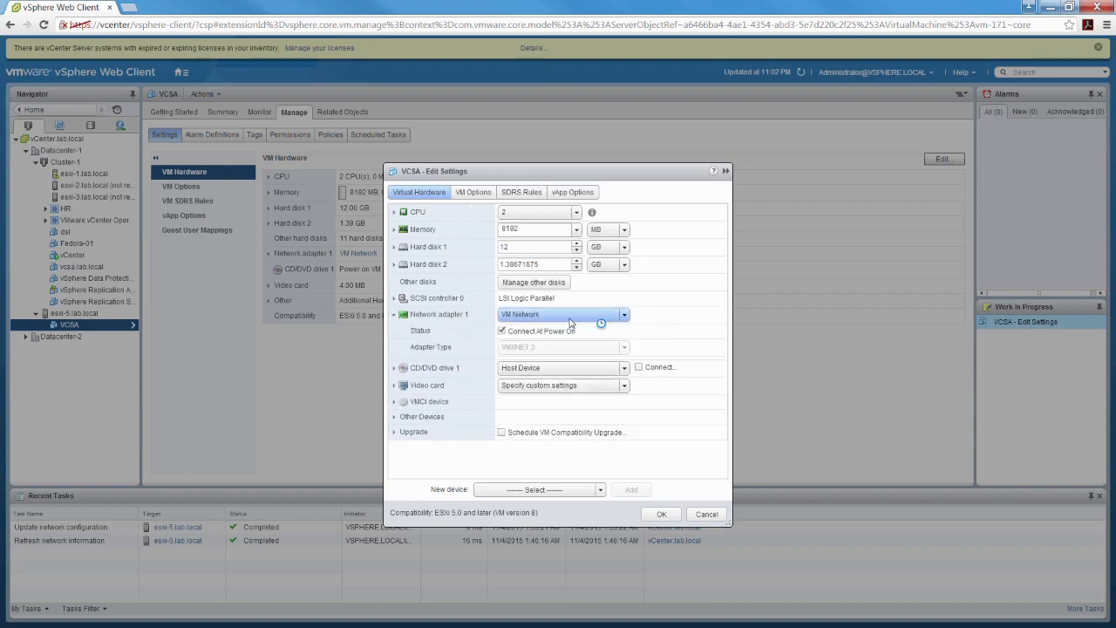
pyautogui.click(624, 315)
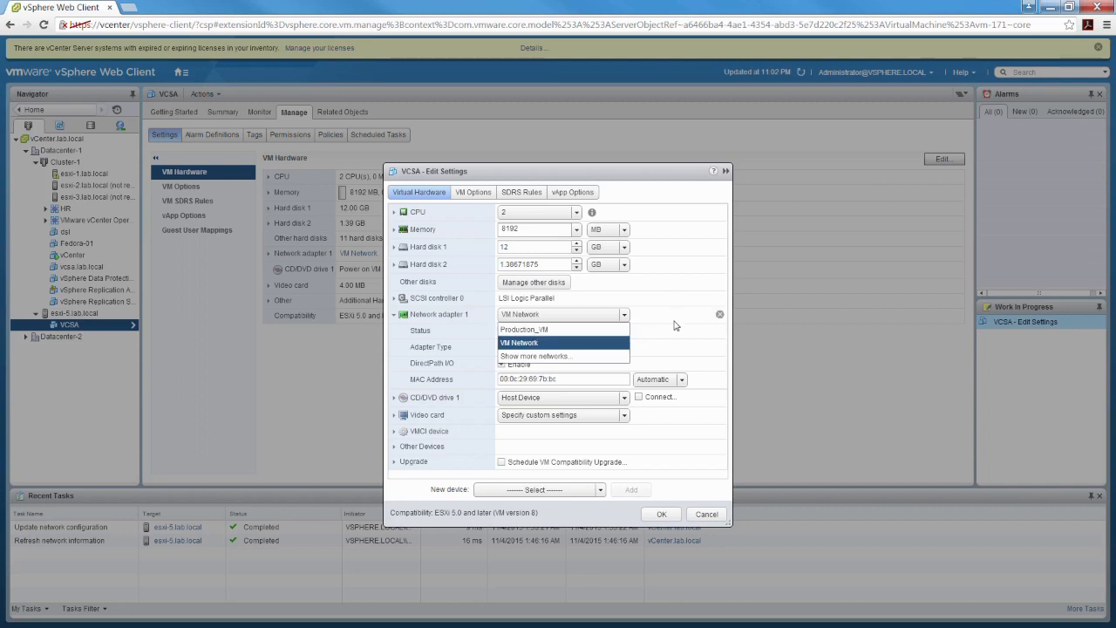
pyautogui.click(707, 514)
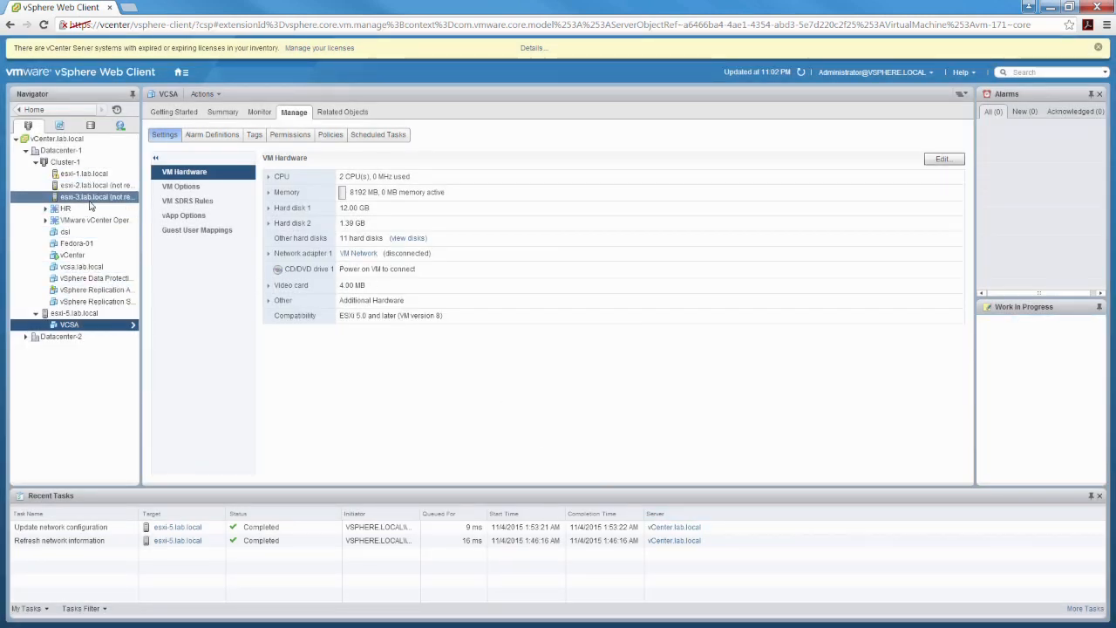
# Step: Remove the Production_VM port group from vSwitch0 on the esxi-5.lab.local host
pyautogui.click(84, 315)
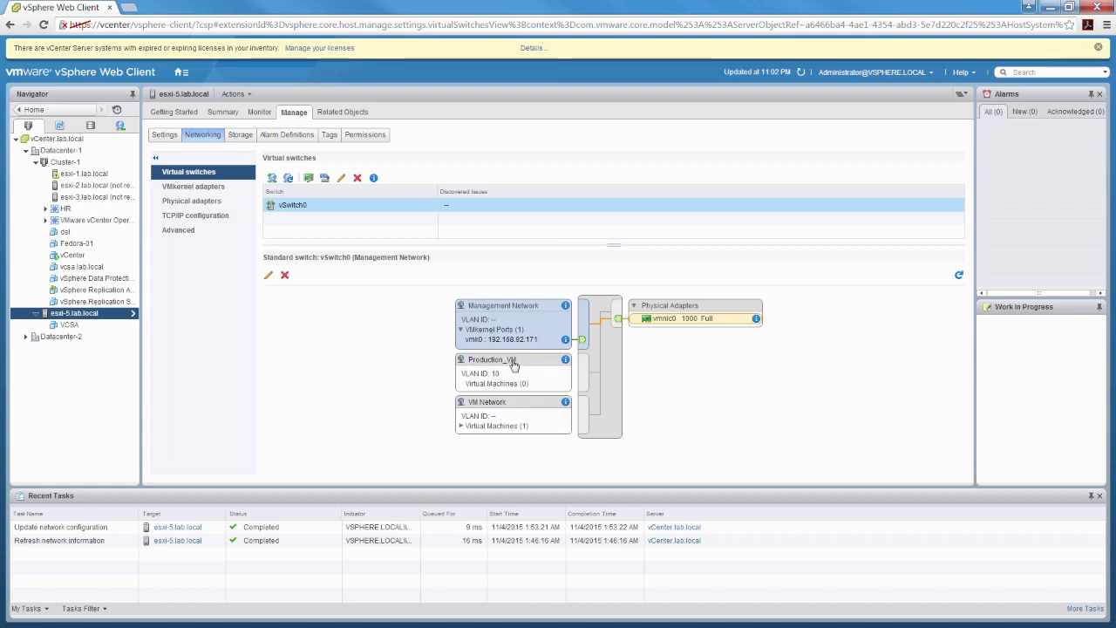
pyautogui.click(499, 365)
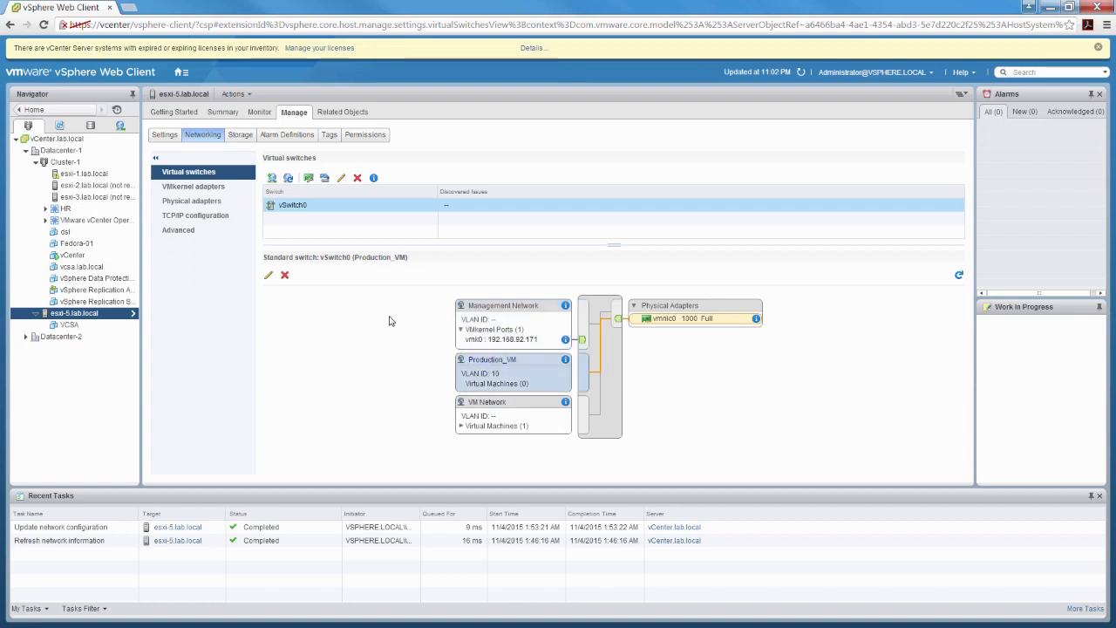
pyautogui.click(285, 277)
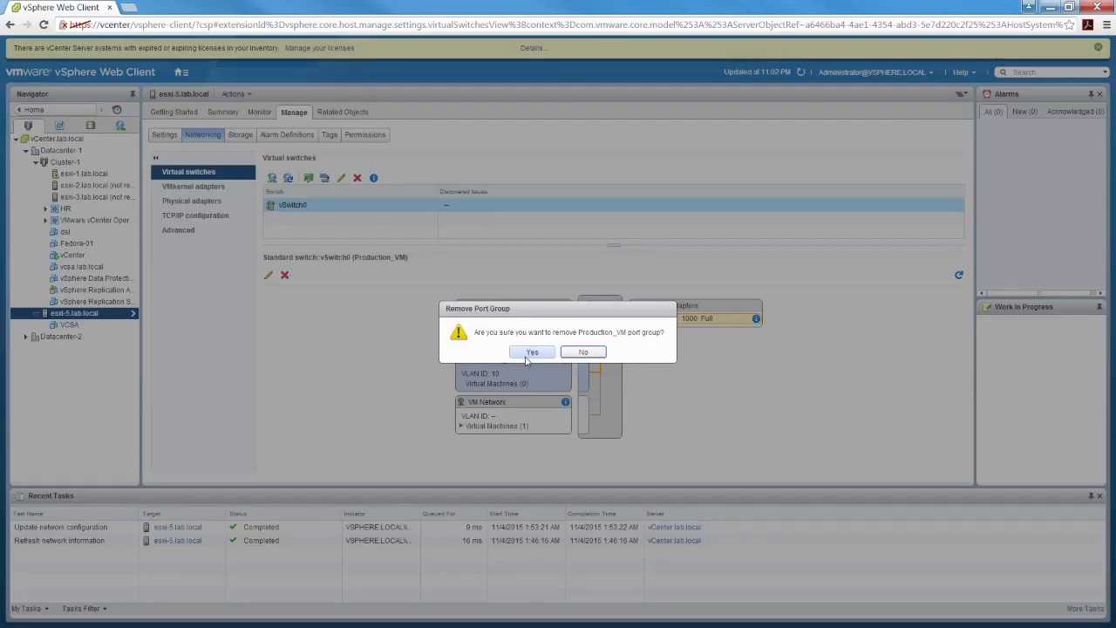
pyautogui.click(530, 352)
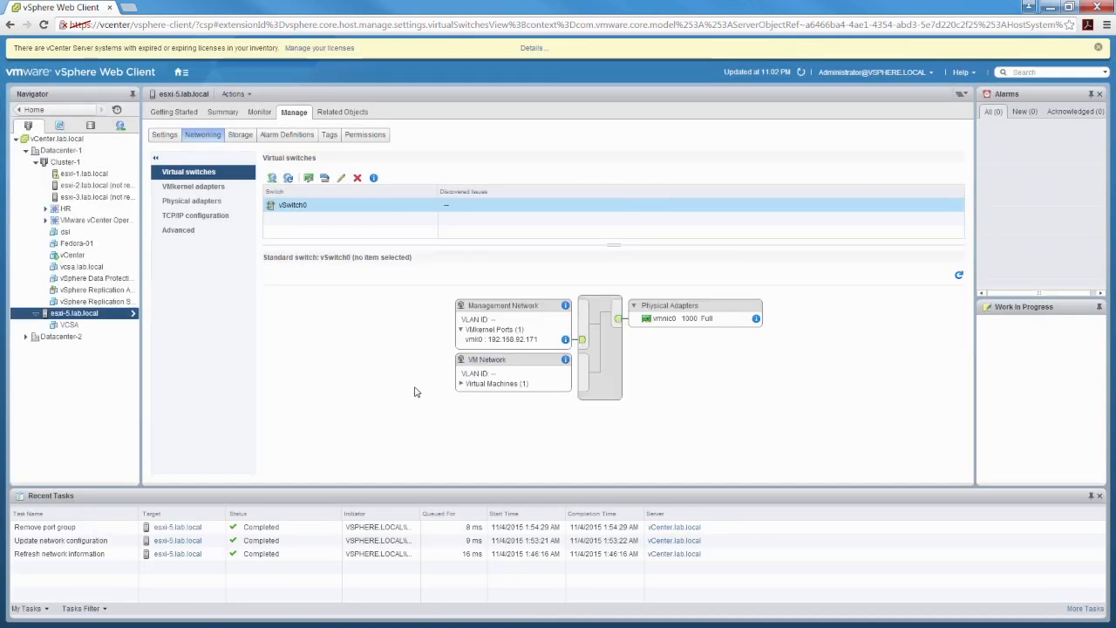
# Step: Start adding a Virtual Machine Port Group on a new standard switch, assigning vmnic1 as its active adapter
pyautogui.click(272, 178)
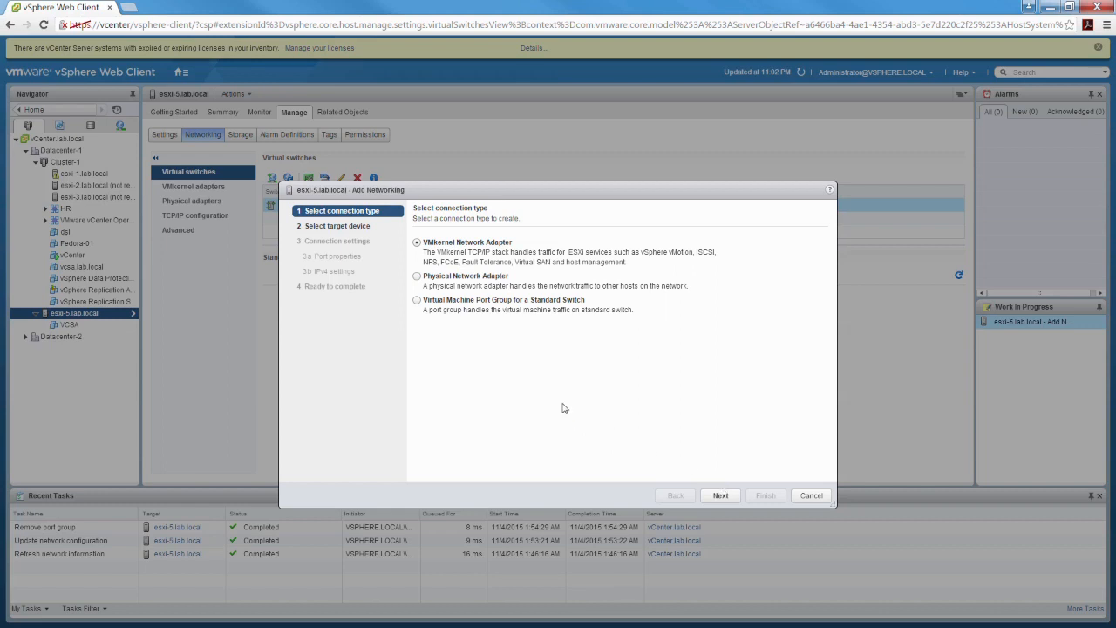
pyautogui.click(424, 302)
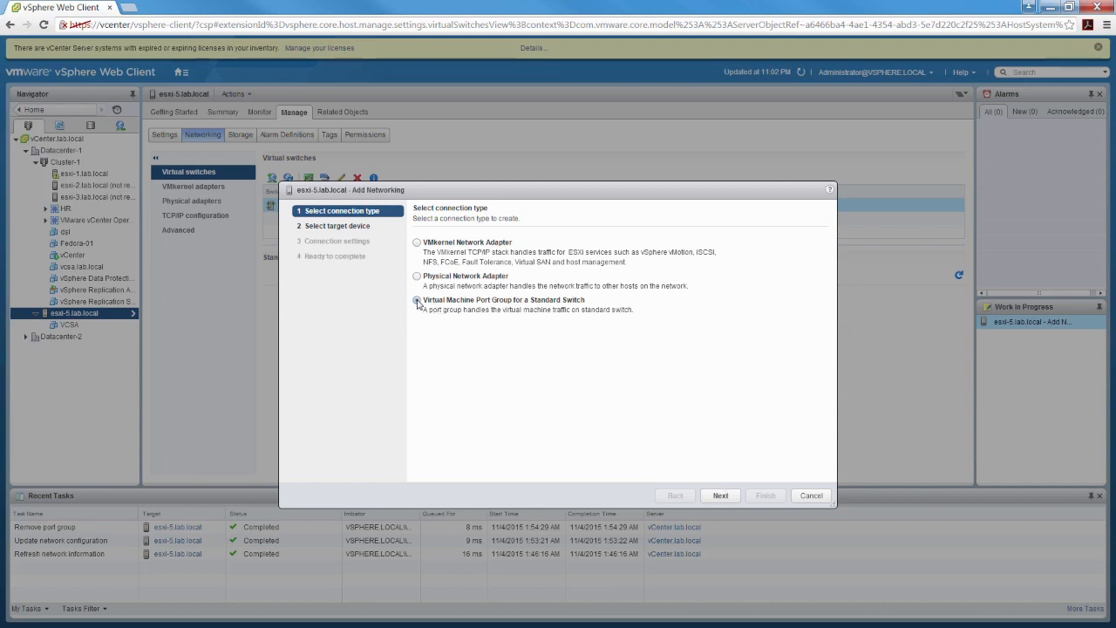
pyautogui.click(722, 494)
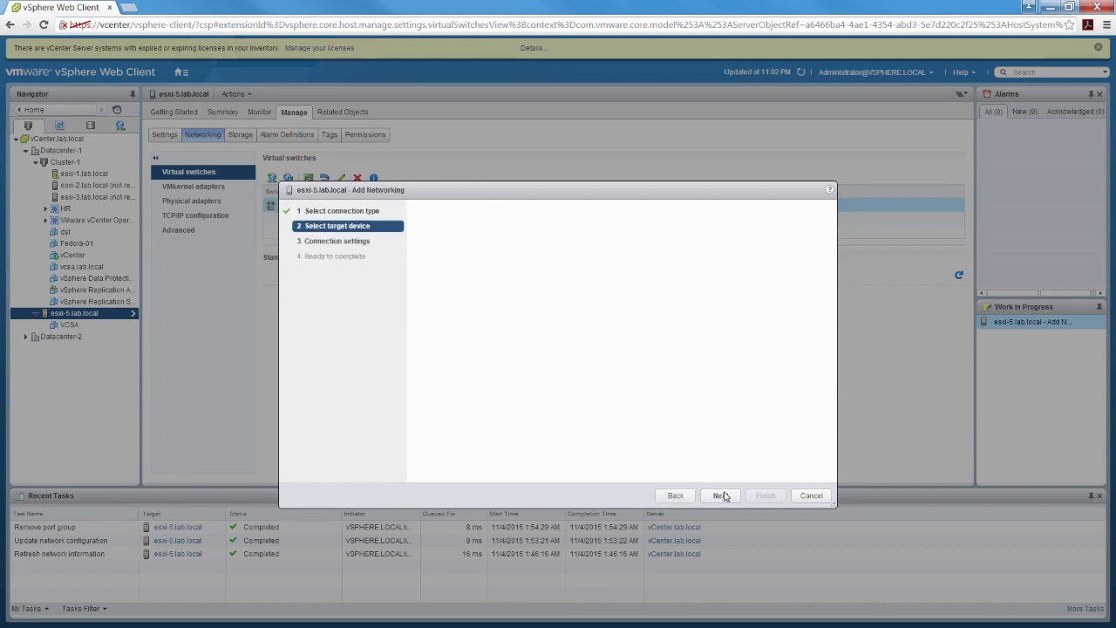
pyautogui.click(417, 280)
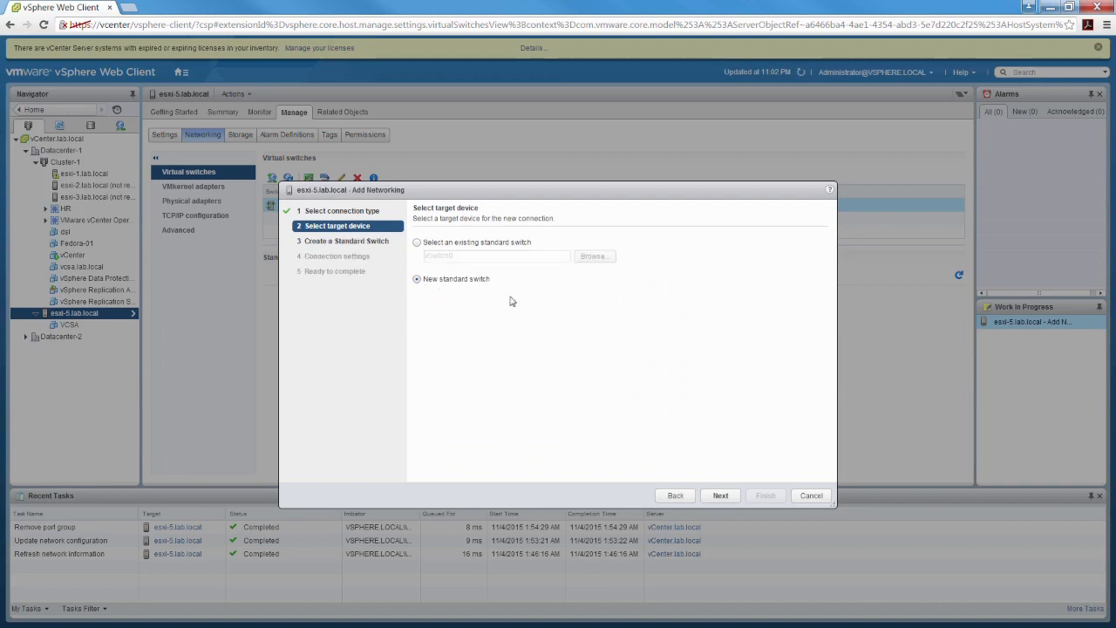
pyautogui.click(720, 496)
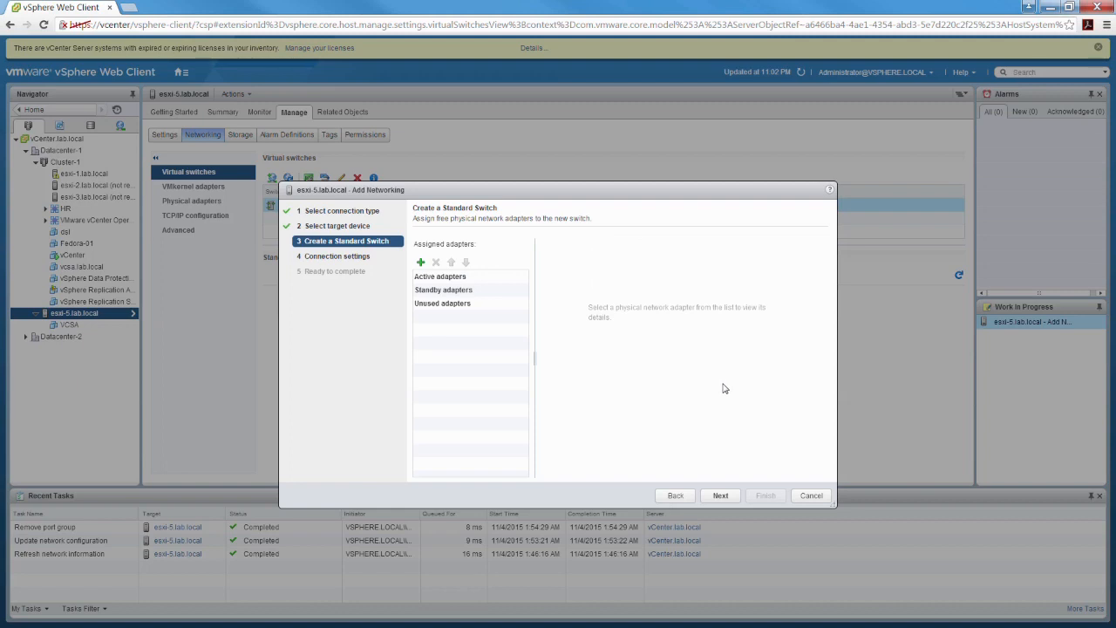
pyautogui.click(421, 263)
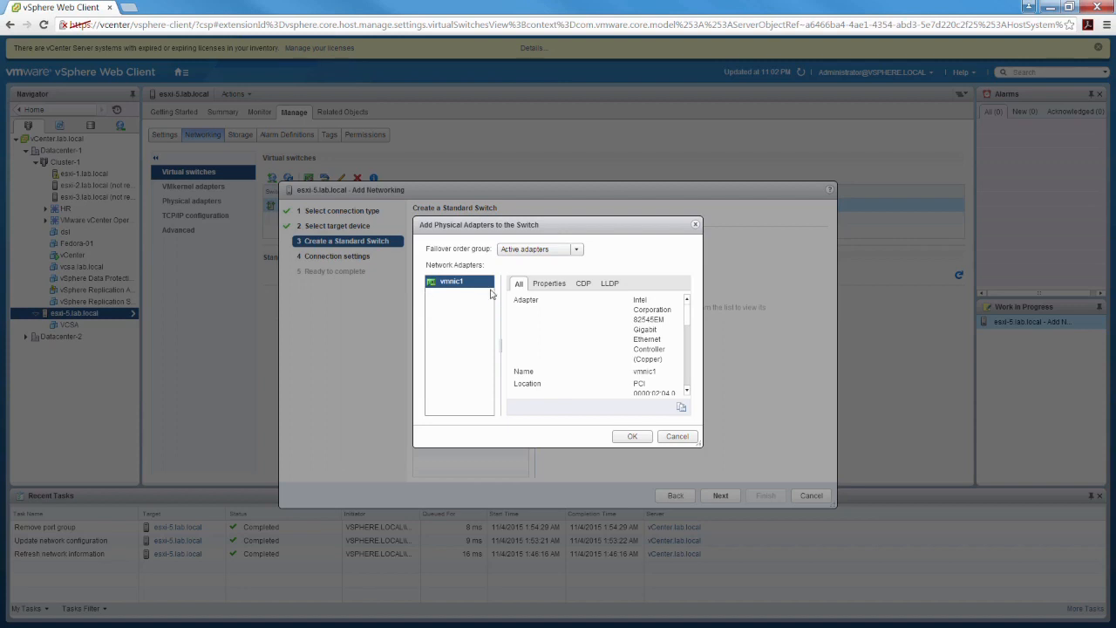
pyautogui.click(632, 437)
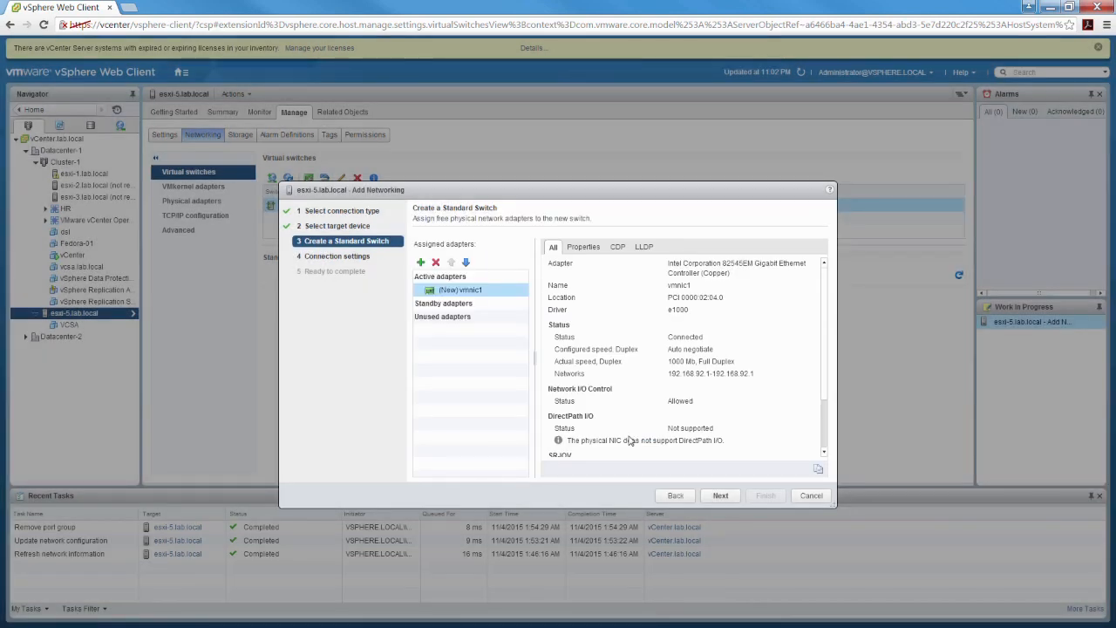
pyautogui.click(722, 496)
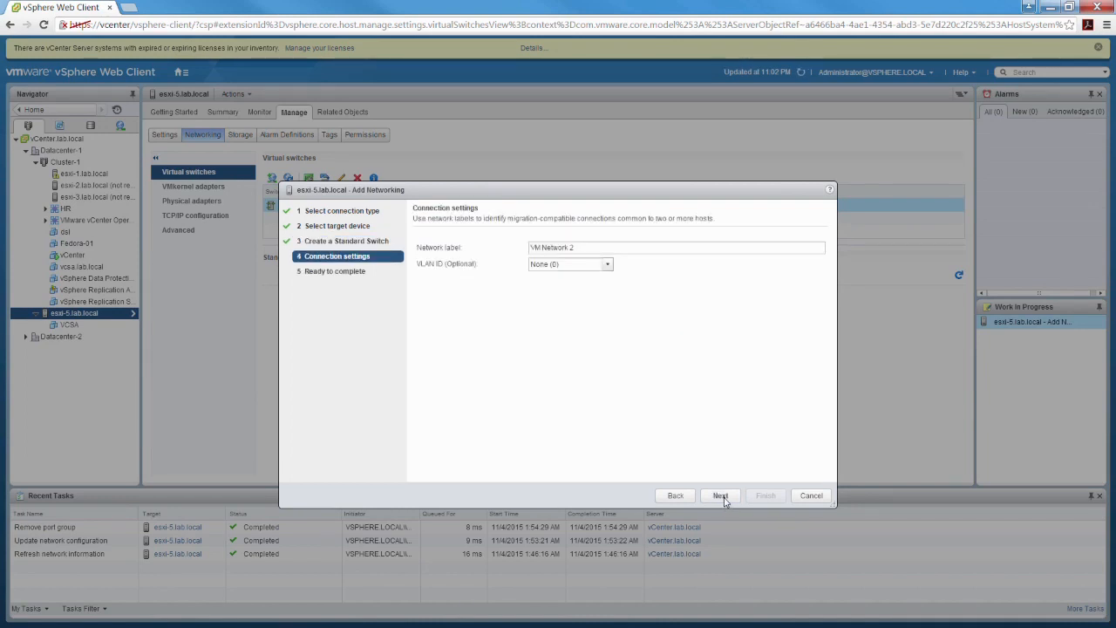
# Step: Label the port group on the new switch Production_VM, set its VLAN ID to 20, and complete its creation
pyautogui.moveTo(588, 246); pyautogui.dragTo(517, 247)
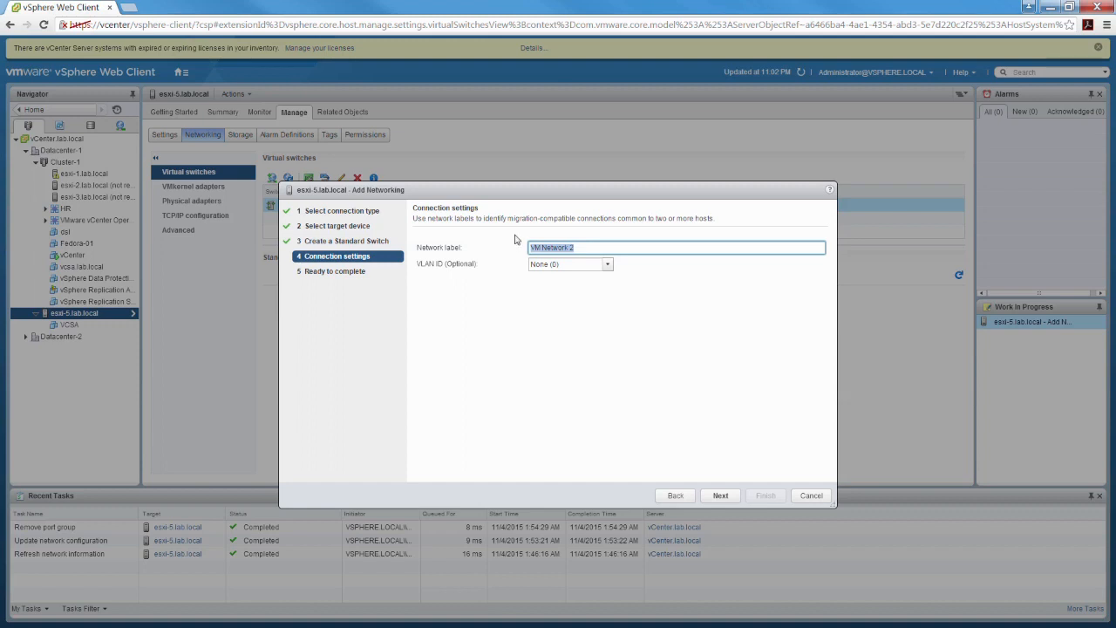
pyautogui.write('F')
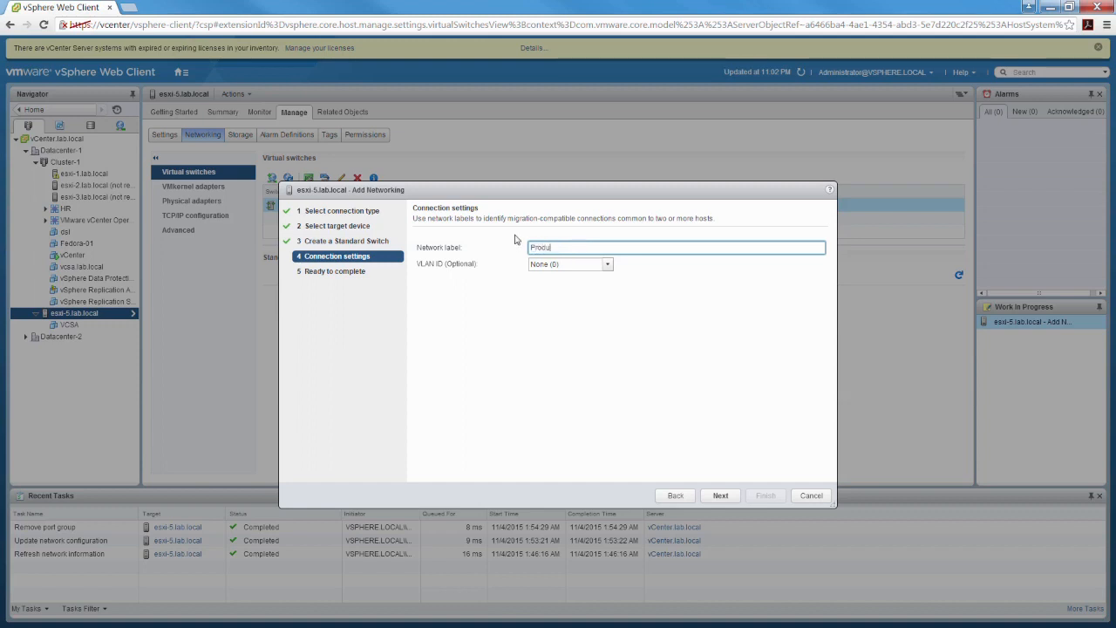
pyautogui.write('roduction_VM')
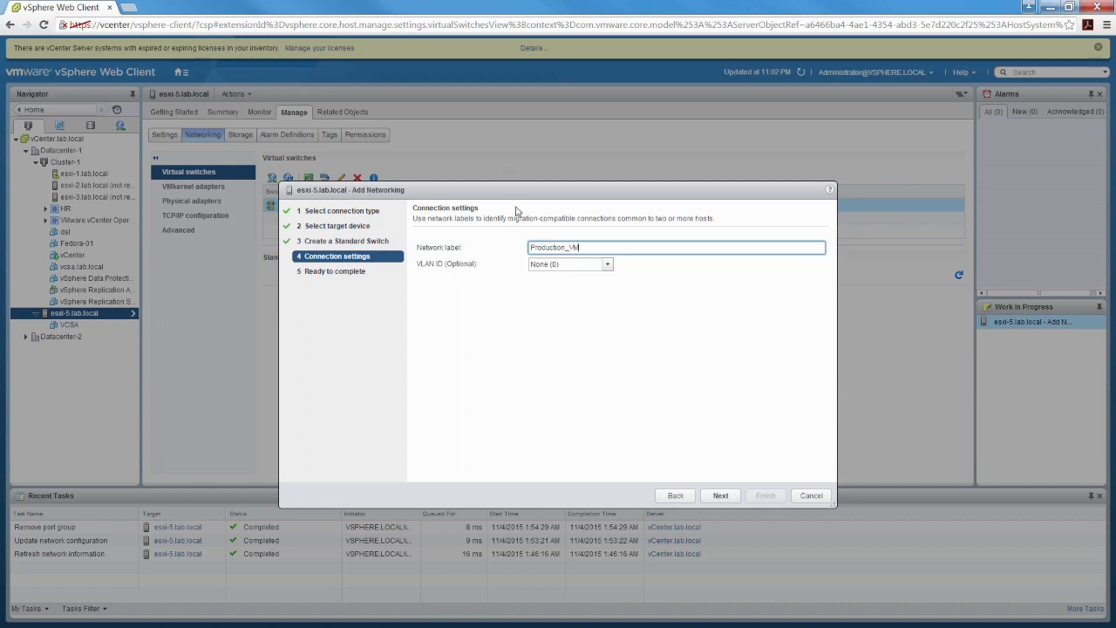
pyautogui.press('Tab')
pyautogui.click(514, 269)
pyautogui.hotkey('ctrl', 'a')
pyautogui.write('20')
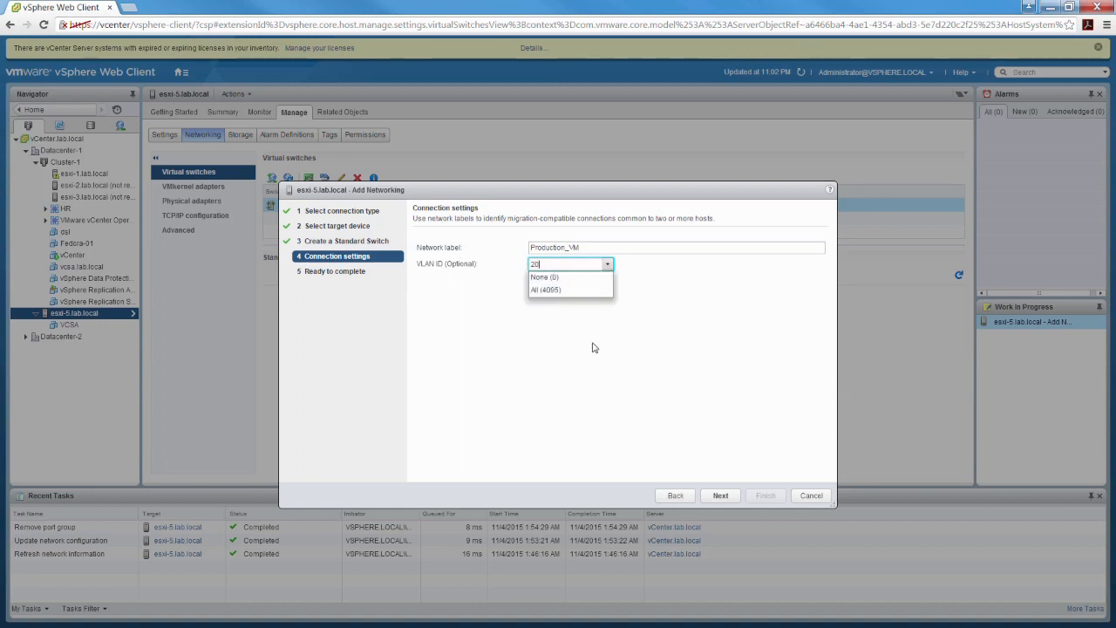
pyautogui.click(741, 497)
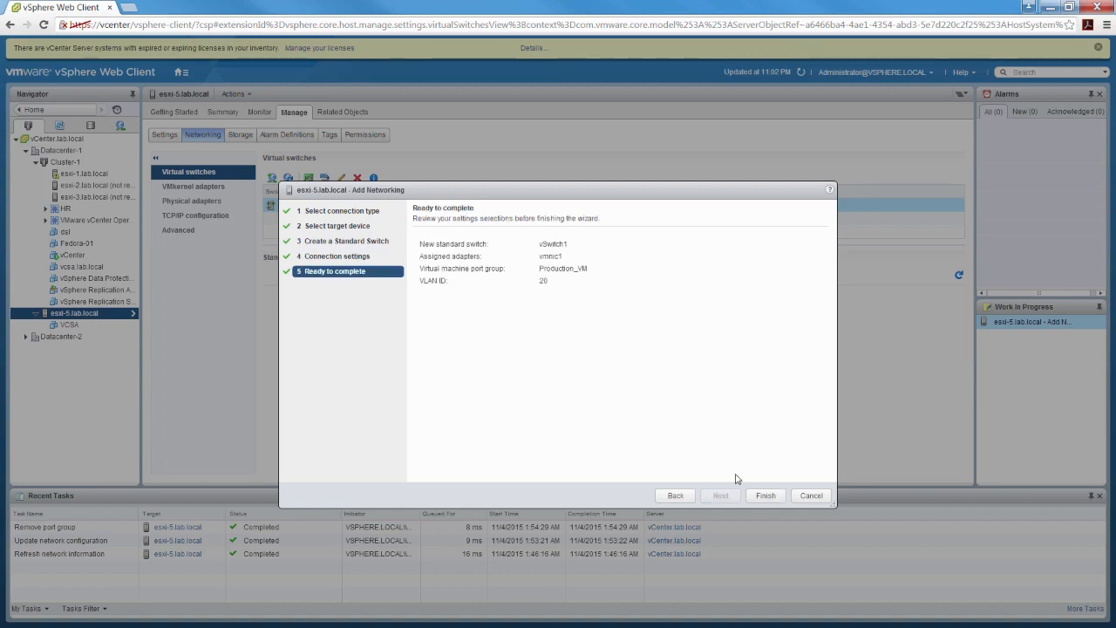
pyautogui.click(766, 495)
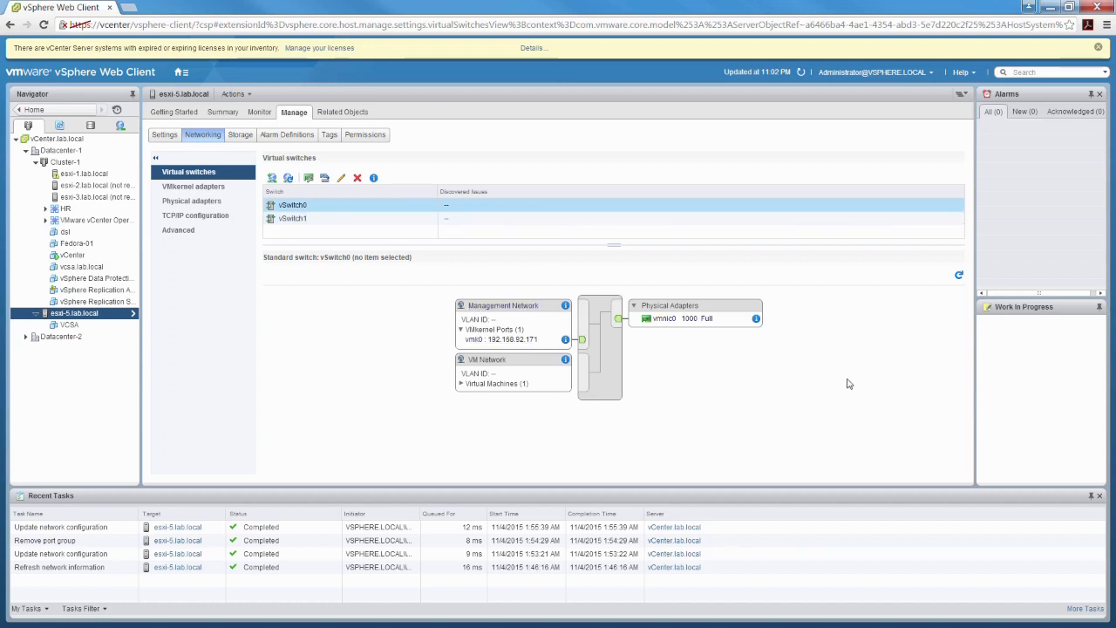
# Step: Remove the standard switch vSwitch1 from the esxi-5.lab.local host
pyautogui.click(290, 219)
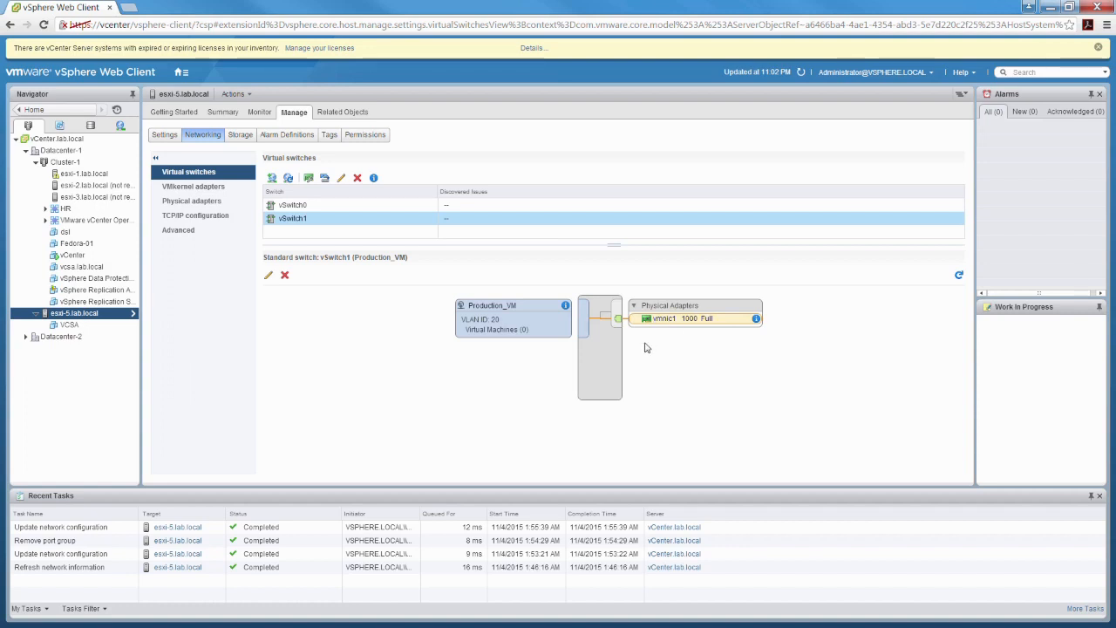
pyautogui.click(346, 393)
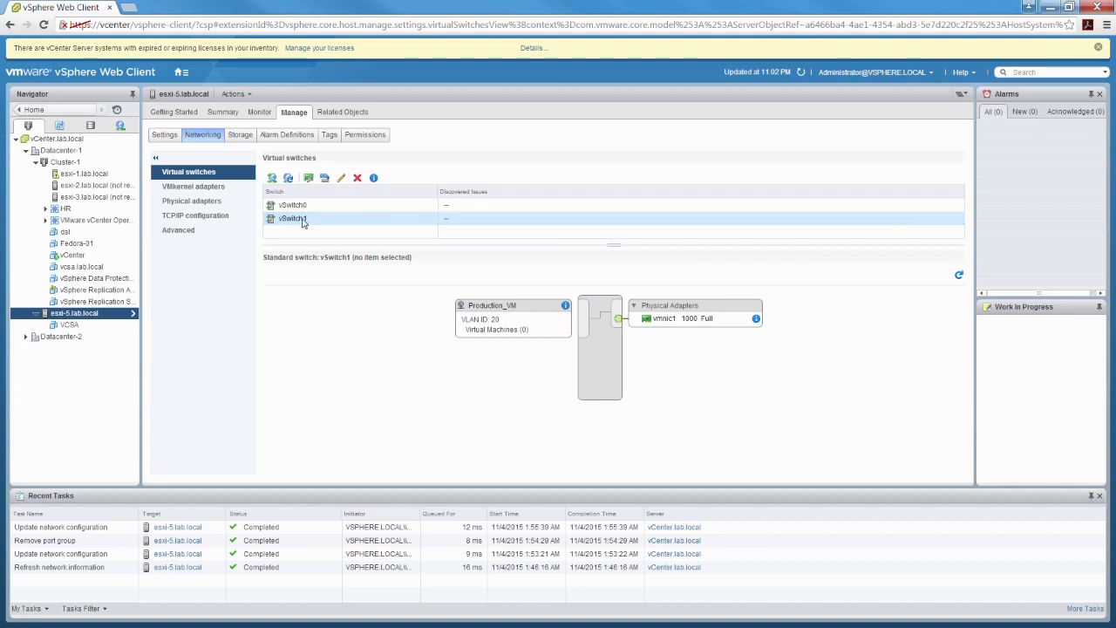
pyautogui.click(357, 179)
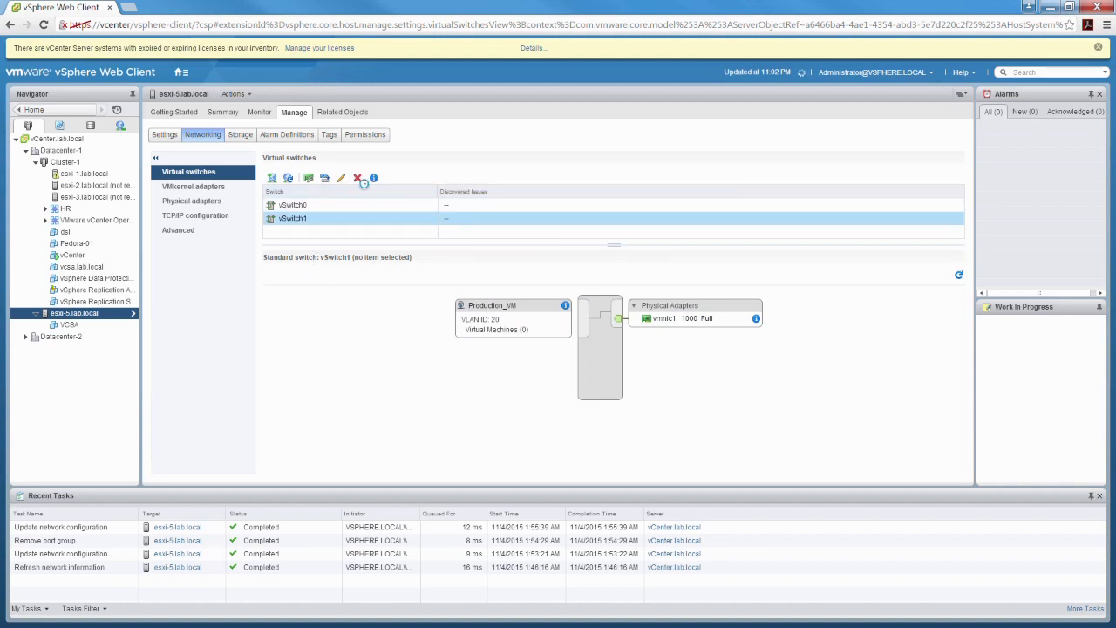
pyautogui.click(542, 353)
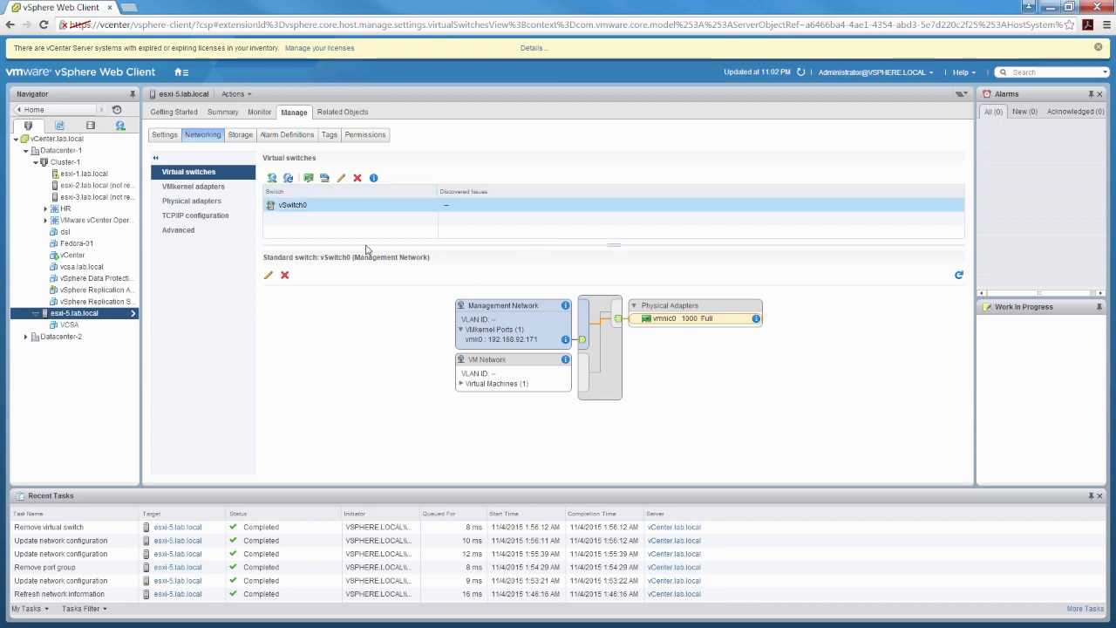
# Step: Start adding a VMkernel Network Adapter on a new standard switch, with vmnic1 as its active adapter
pyautogui.click(211, 189)
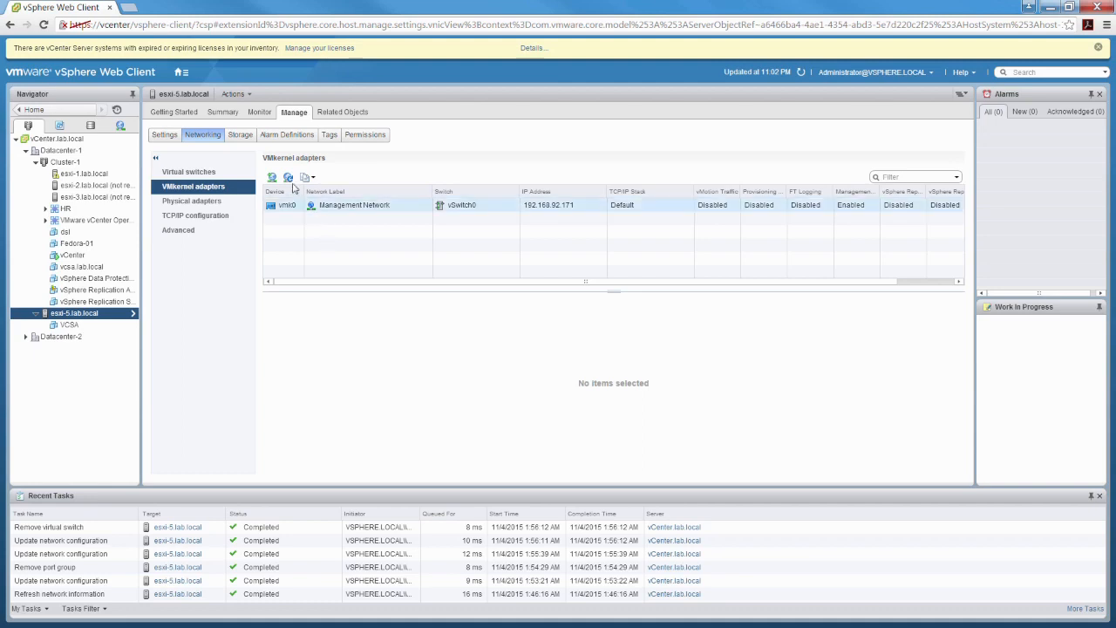
pyautogui.click(273, 178)
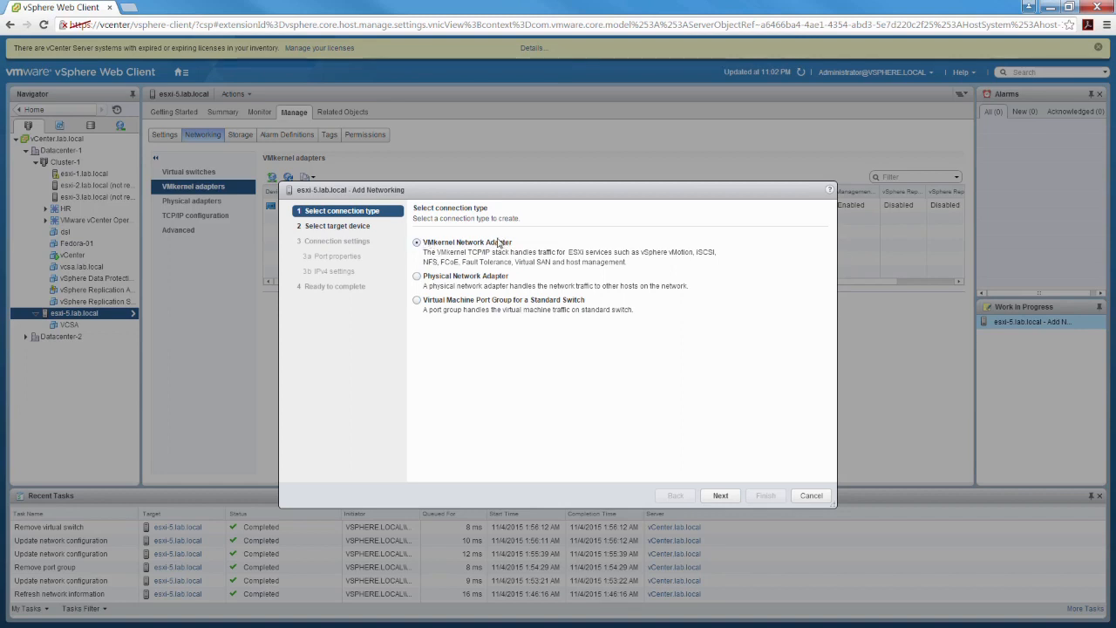
pyautogui.click(724, 495)
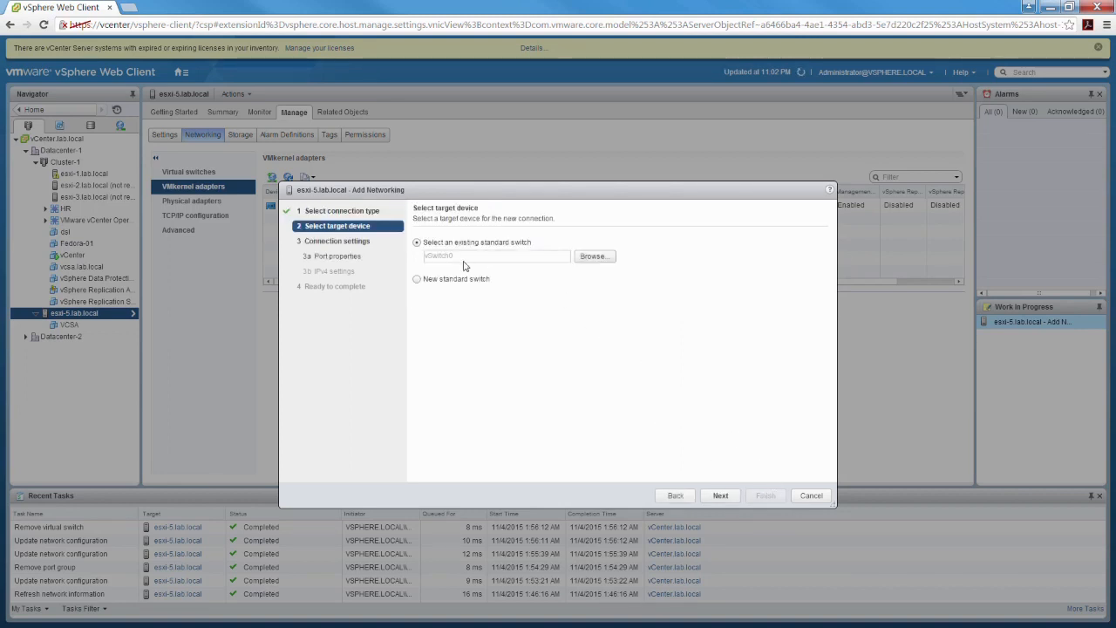
pyautogui.click(417, 279)
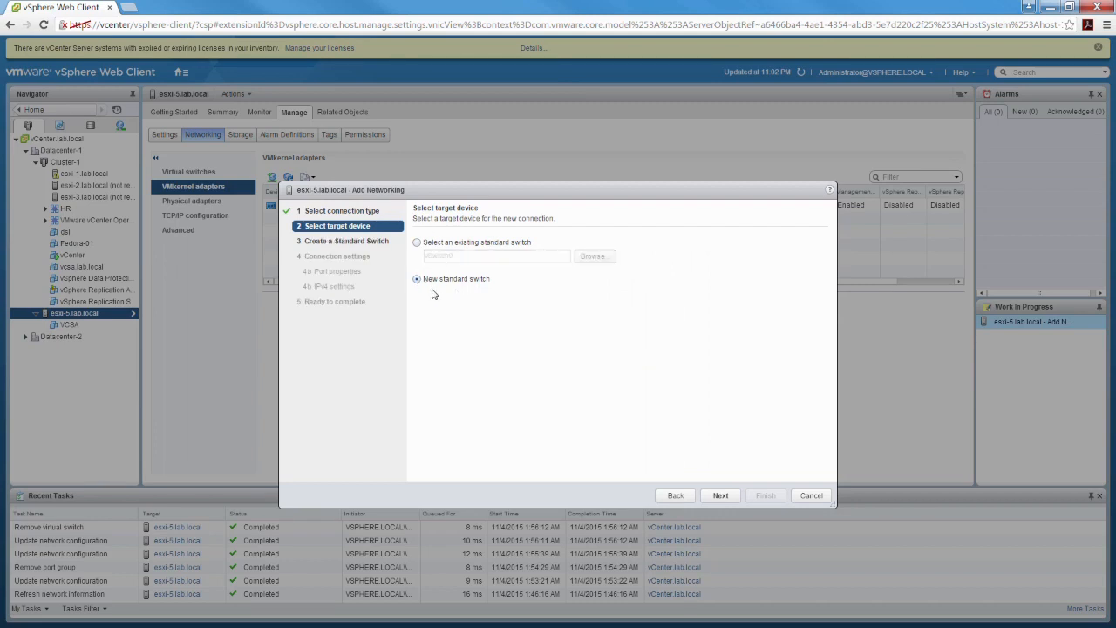
pyautogui.click(720, 495)
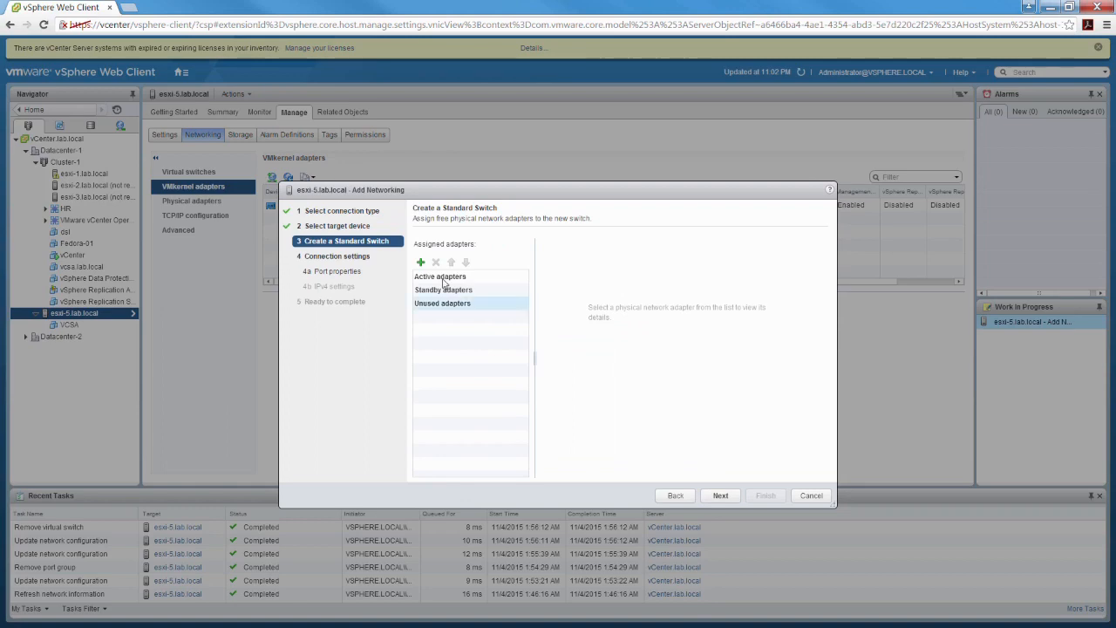
pyautogui.click(421, 264)
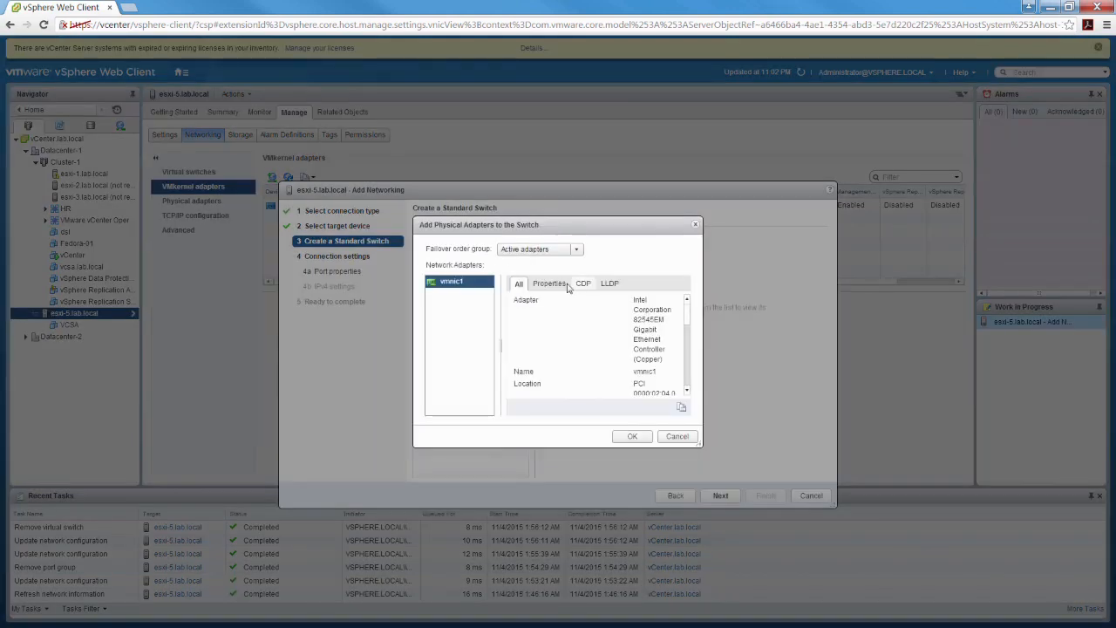
pyautogui.click(635, 436)
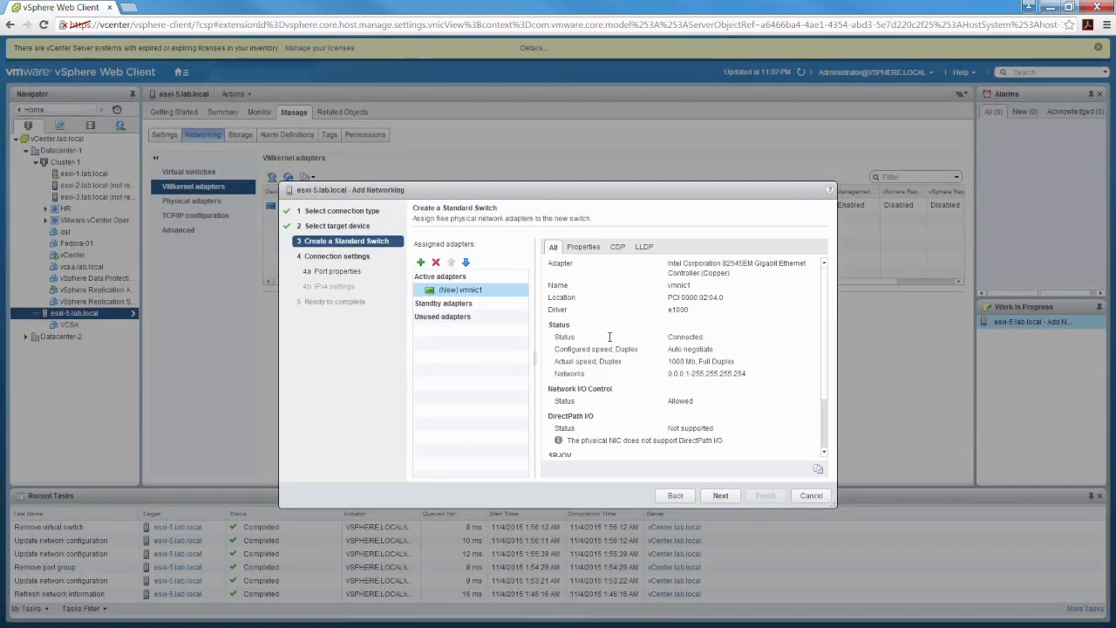
pyautogui.click(729, 497)
# Step: Label the VMkernel port iSCSI and set its VLAN ID to 30, keeping IPv4 and the Default TCP/IP stack
pyautogui.moveTo(582, 264); pyautogui.dragTo(495, 267)
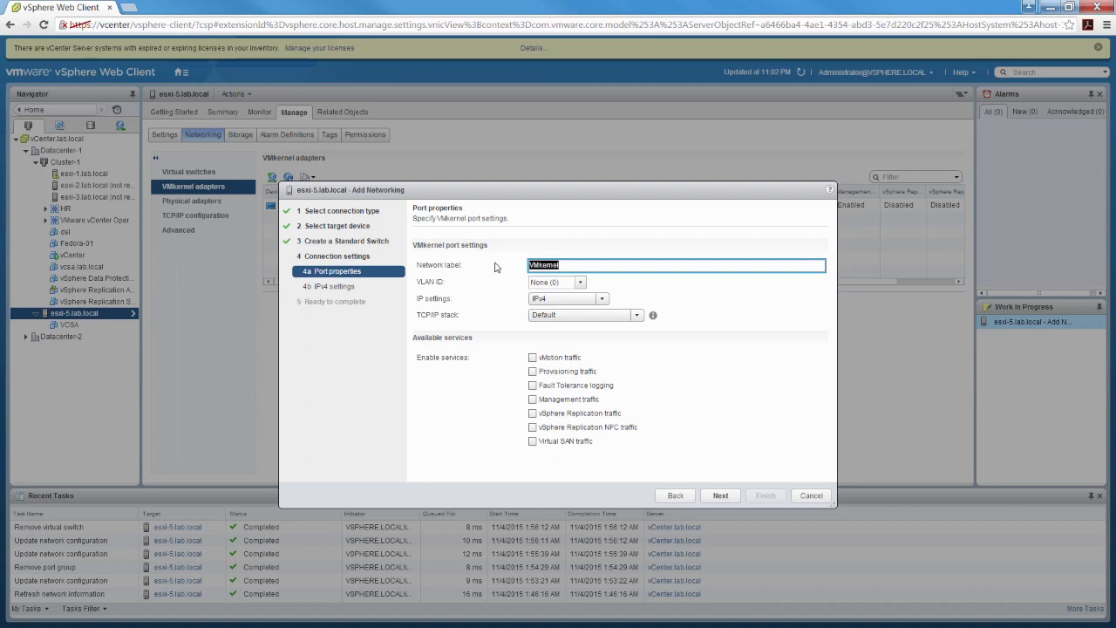
pyautogui.write('iSCSI')
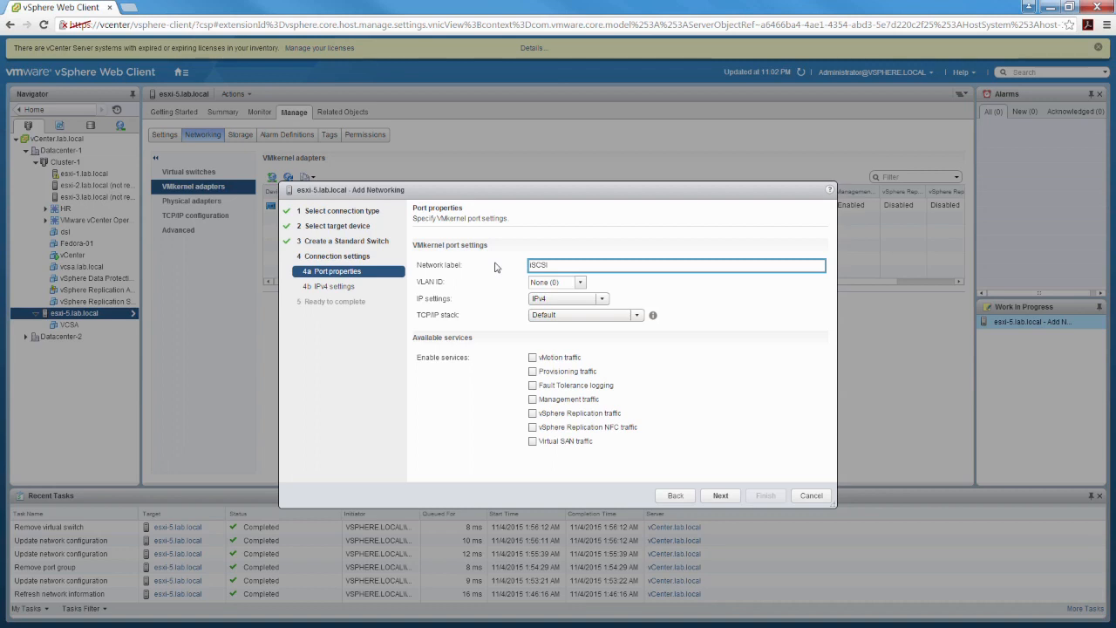
pyautogui.click(563, 281)
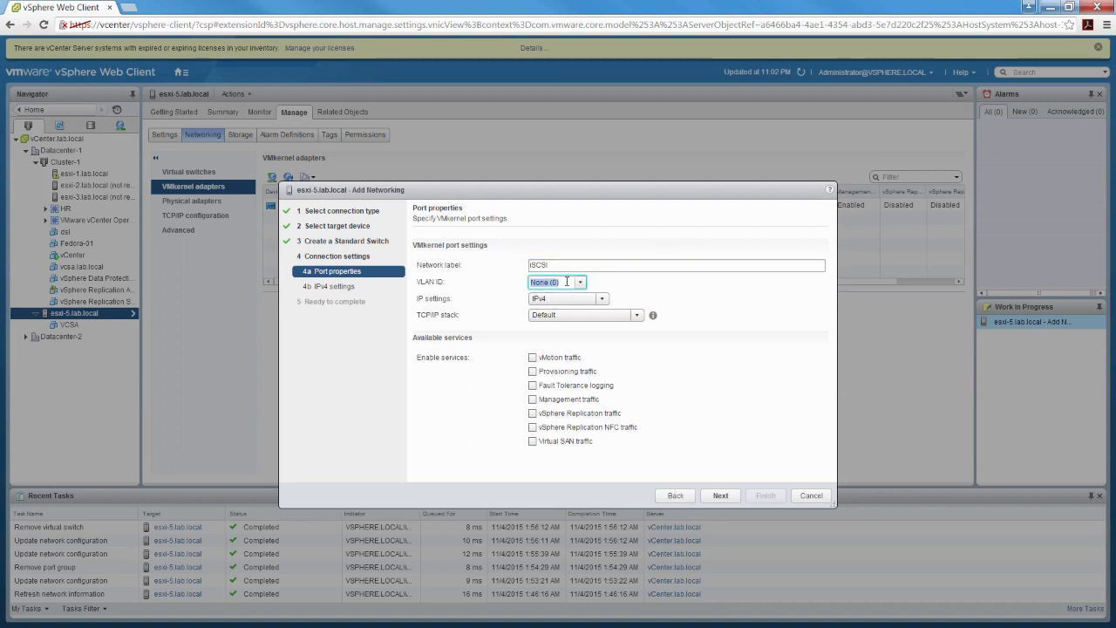
pyautogui.write('30')
pyautogui.click(602, 300)
pyautogui.click(663, 314)
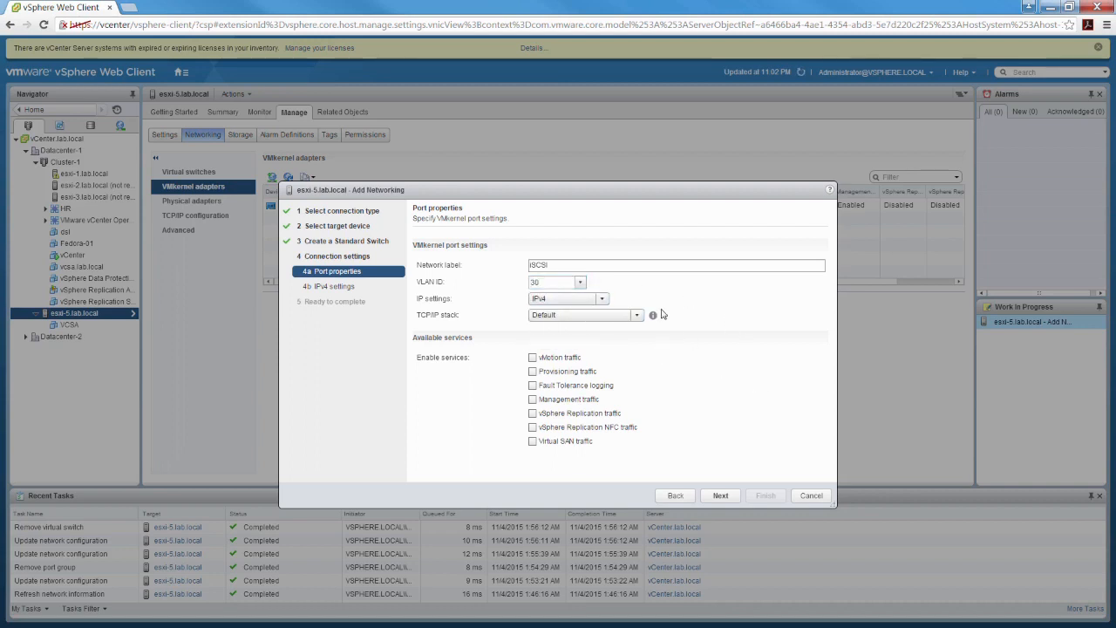
pyautogui.click(637, 315)
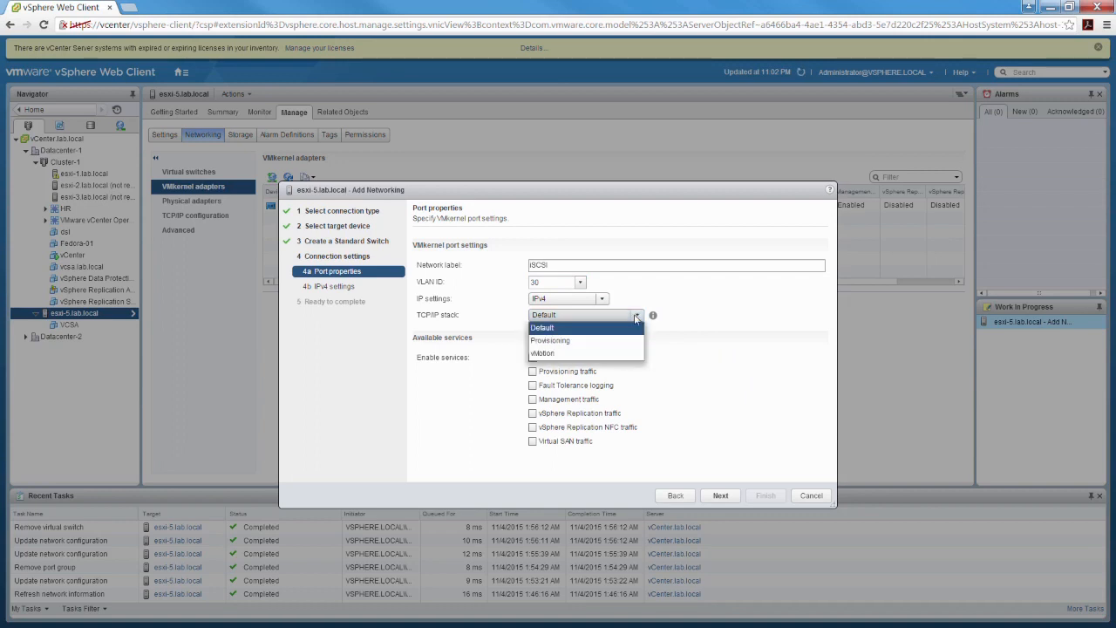
pyautogui.click(752, 384)
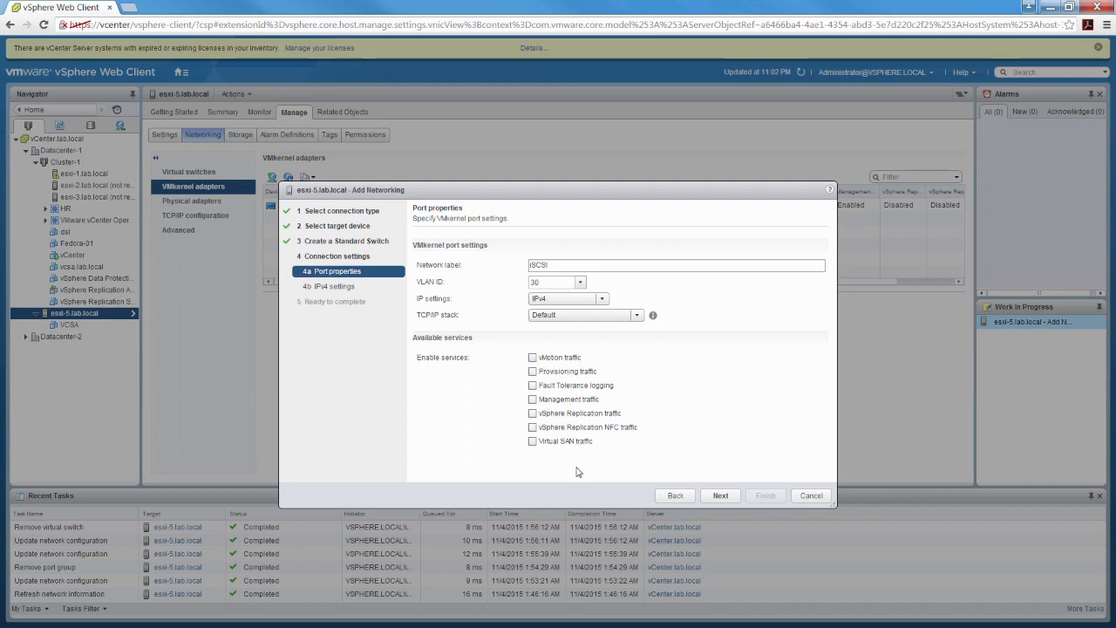
pyautogui.click(531, 370)
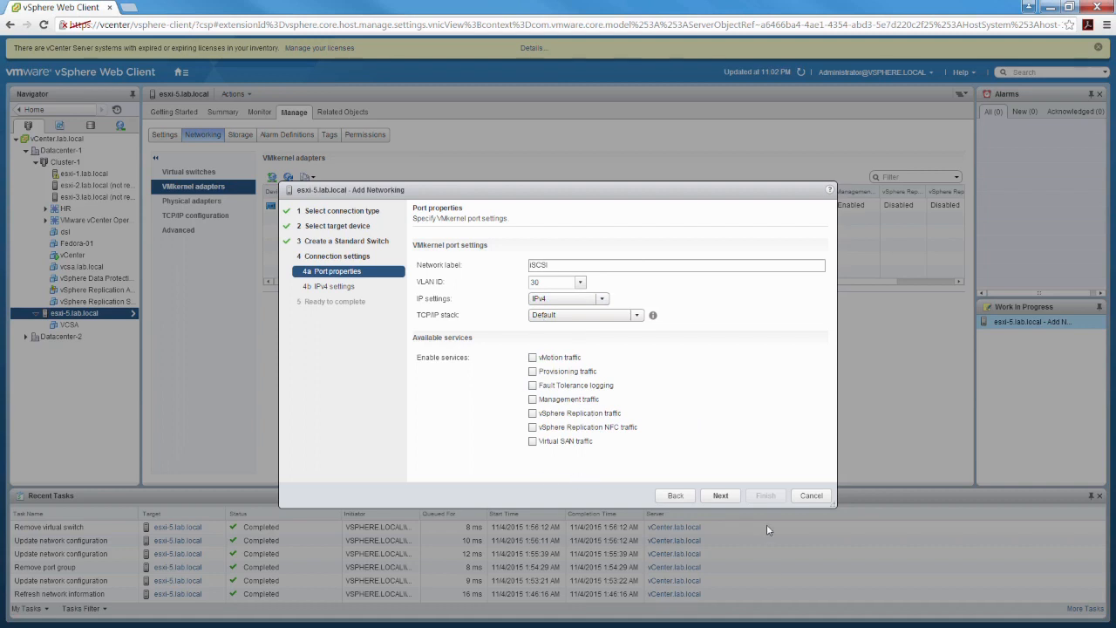
# Step: Keep the IPv4 settings obtained automatically and complete the creation of the iSCSI VMkernel adapter
pyautogui.click(721, 495)
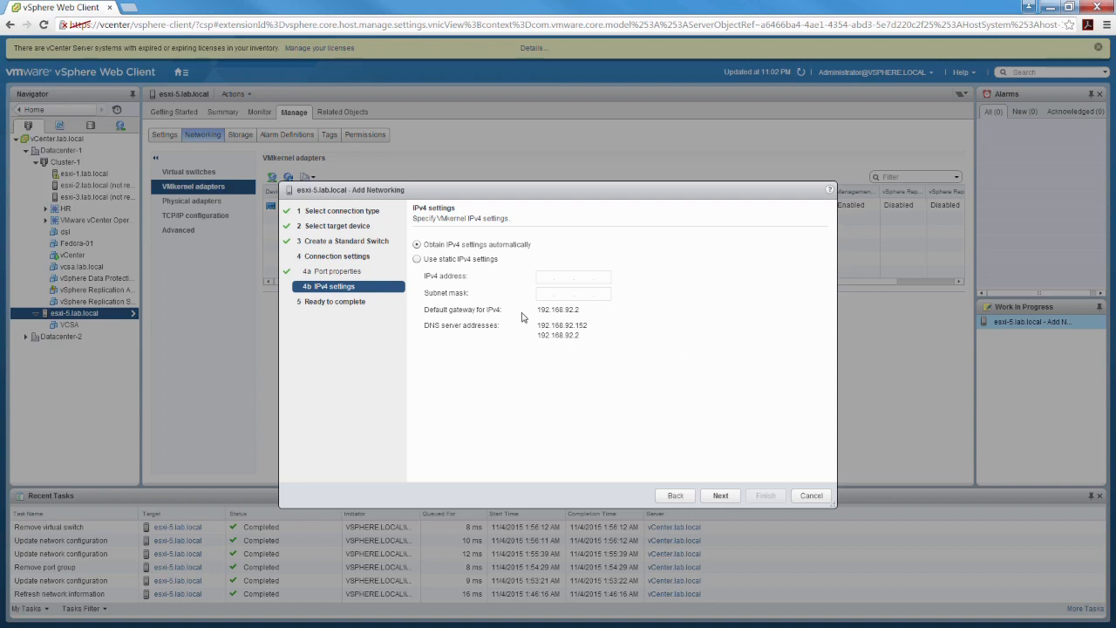
pyautogui.click(721, 496)
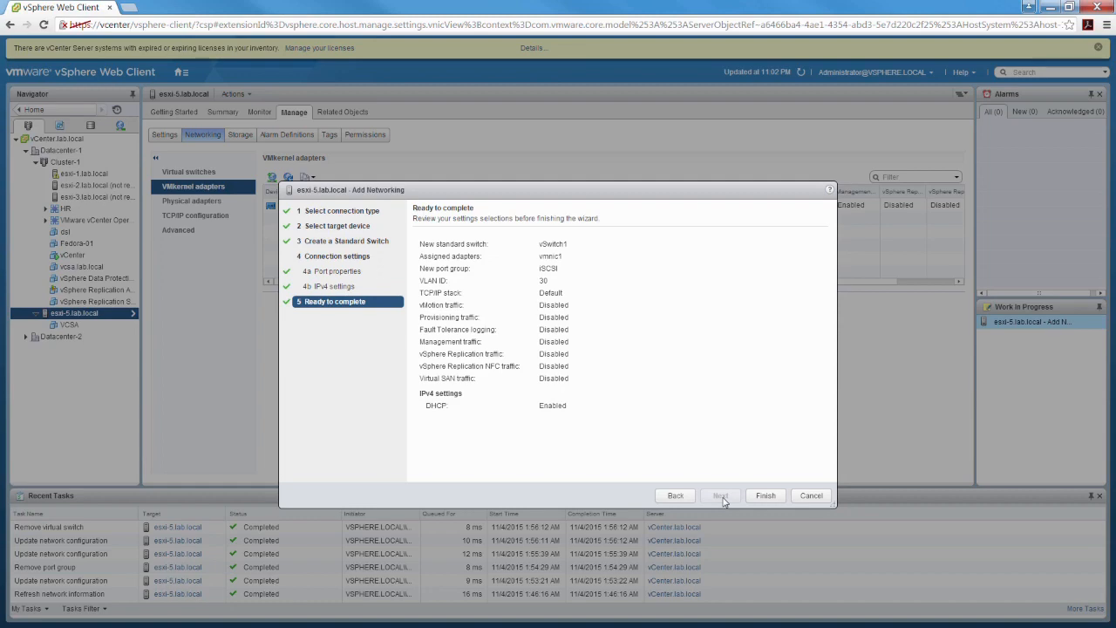
pyautogui.click(767, 495)
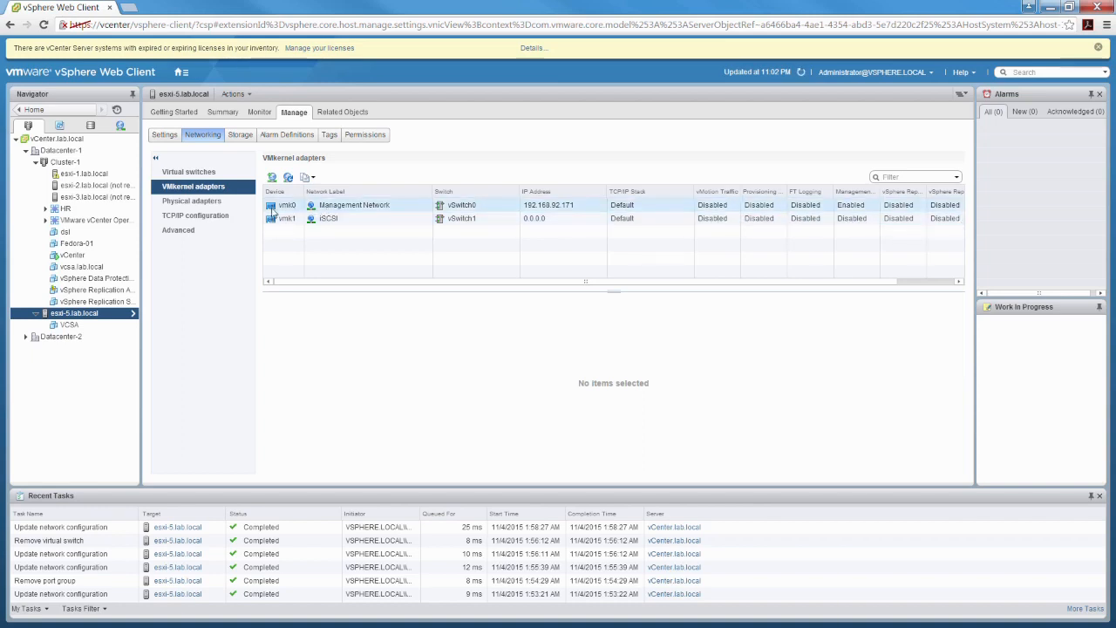
# Step: Remove the iSCSI VMkernel adapter vmk1 from the esxi-5.lab.local host
pyautogui.click(354, 220)
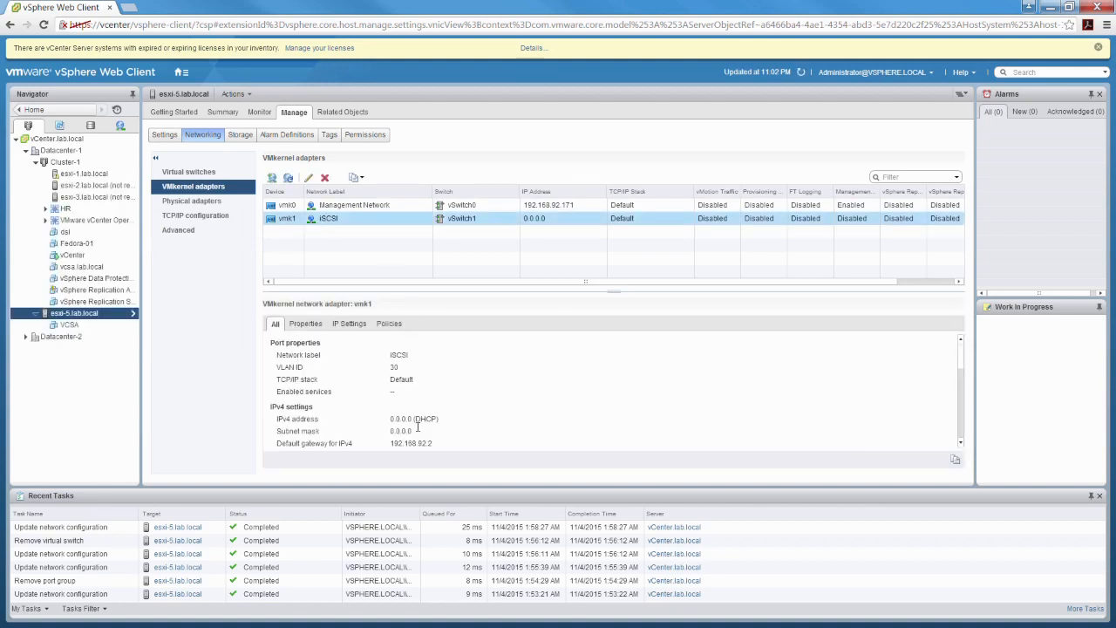
pyautogui.click(325, 177)
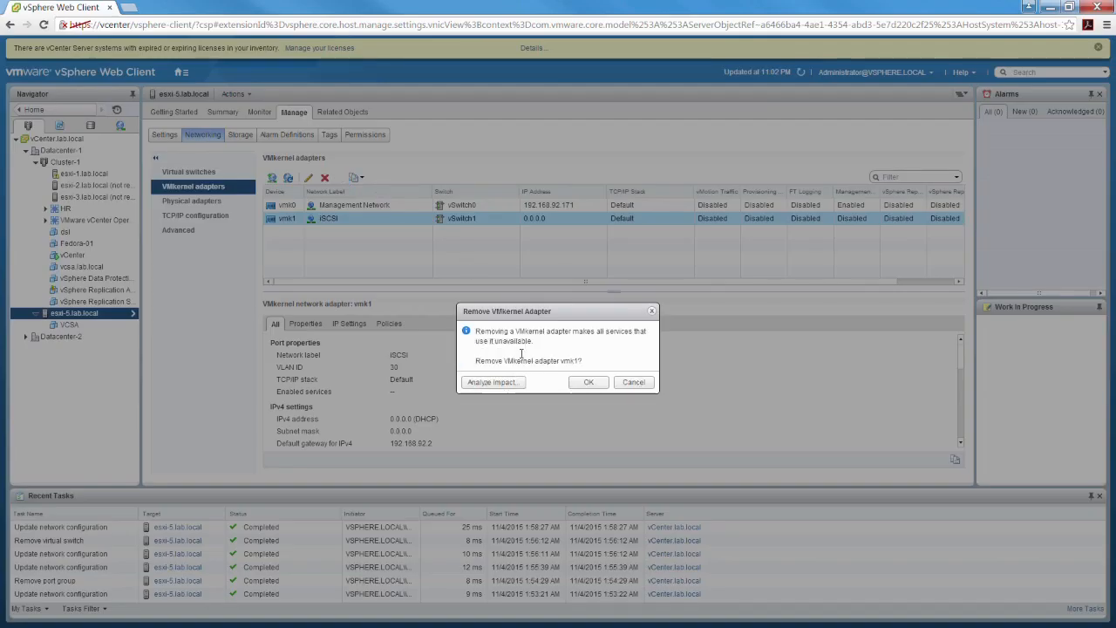
pyautogui.click(588, 384)
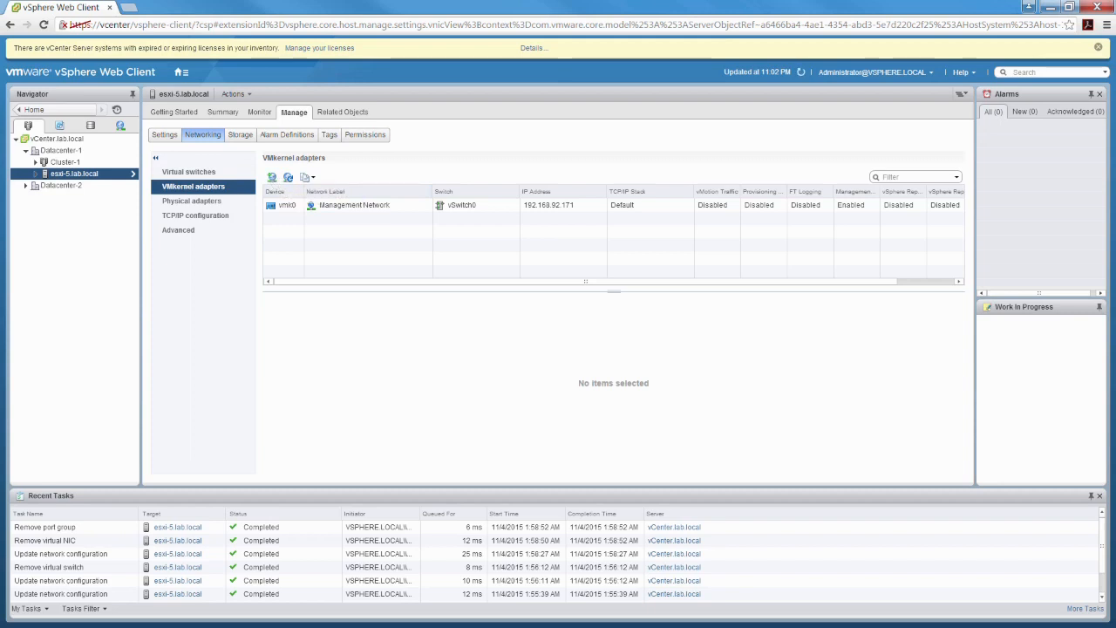
pyautogui.click(271, 177)
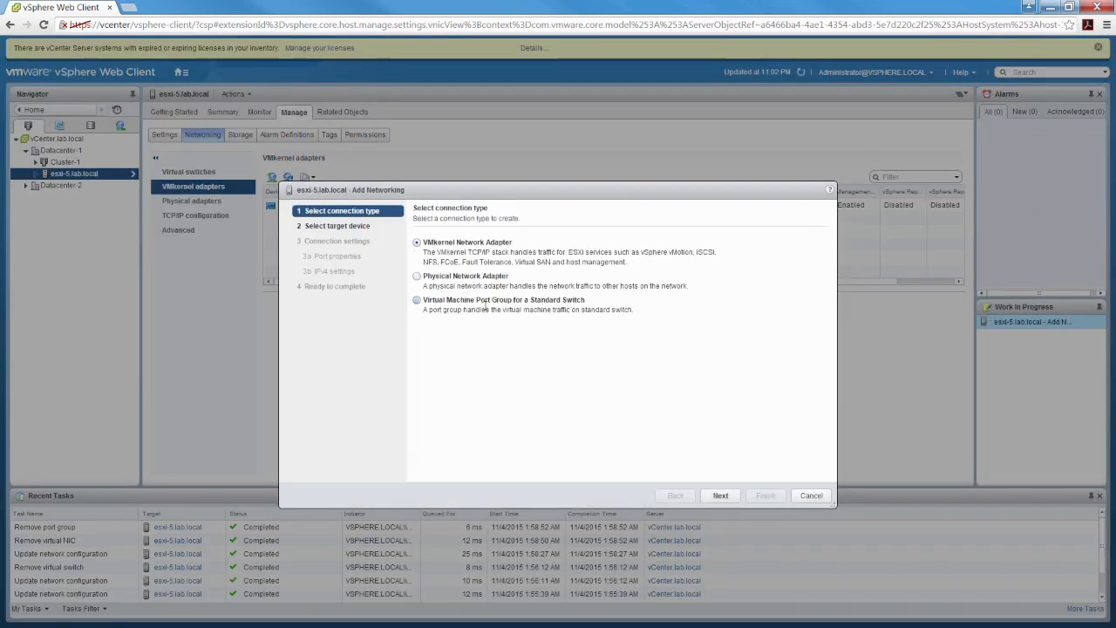
pyautogui.click(721, 495)
pyautogui.click(471, 278)
pyautogui.click(720, 495)
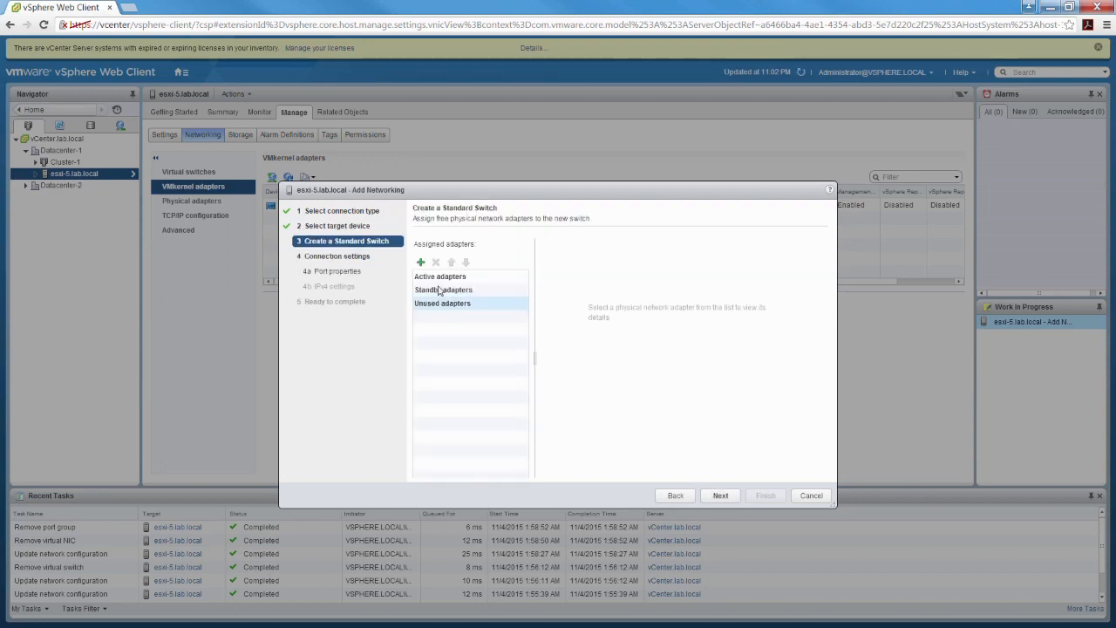
pyautogui.click(421, 263)
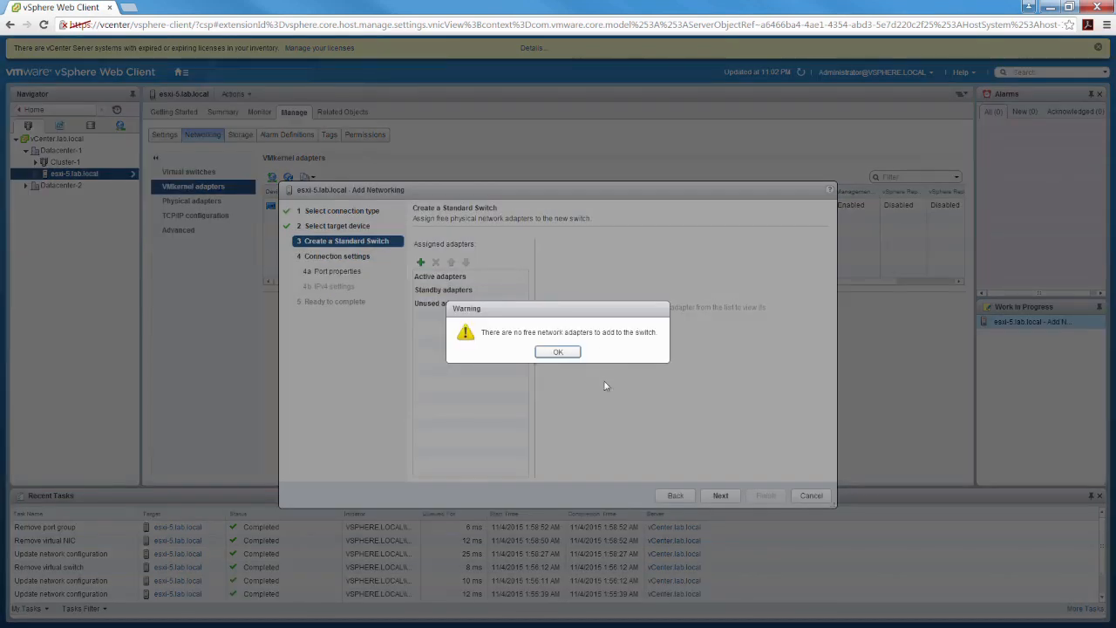
pyautogui.click(559, 353)
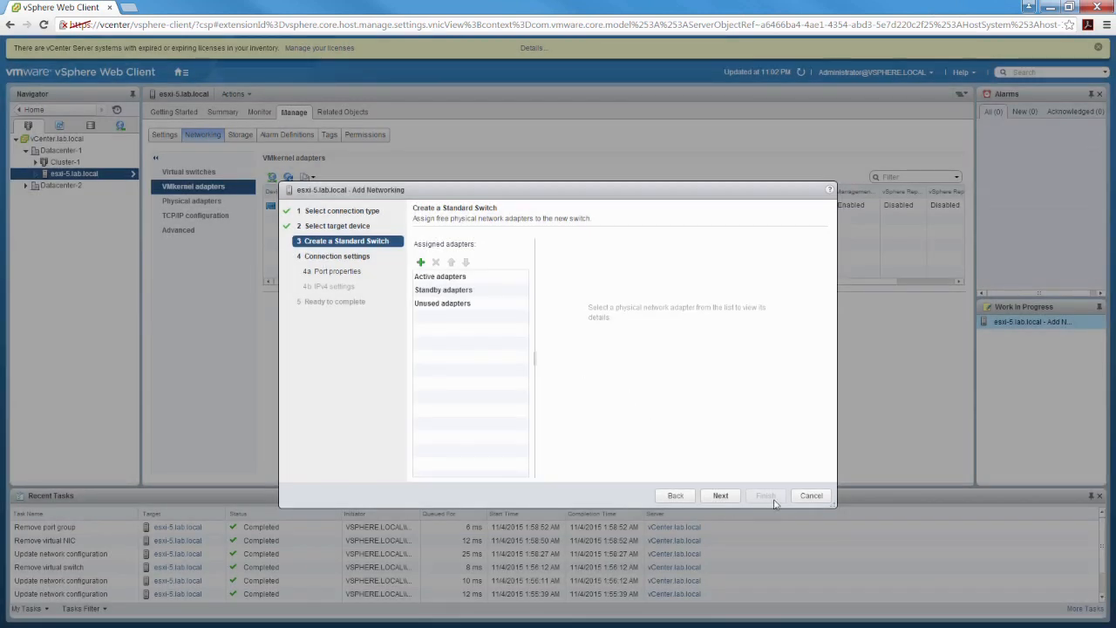
pyautogui.click(821, 497)
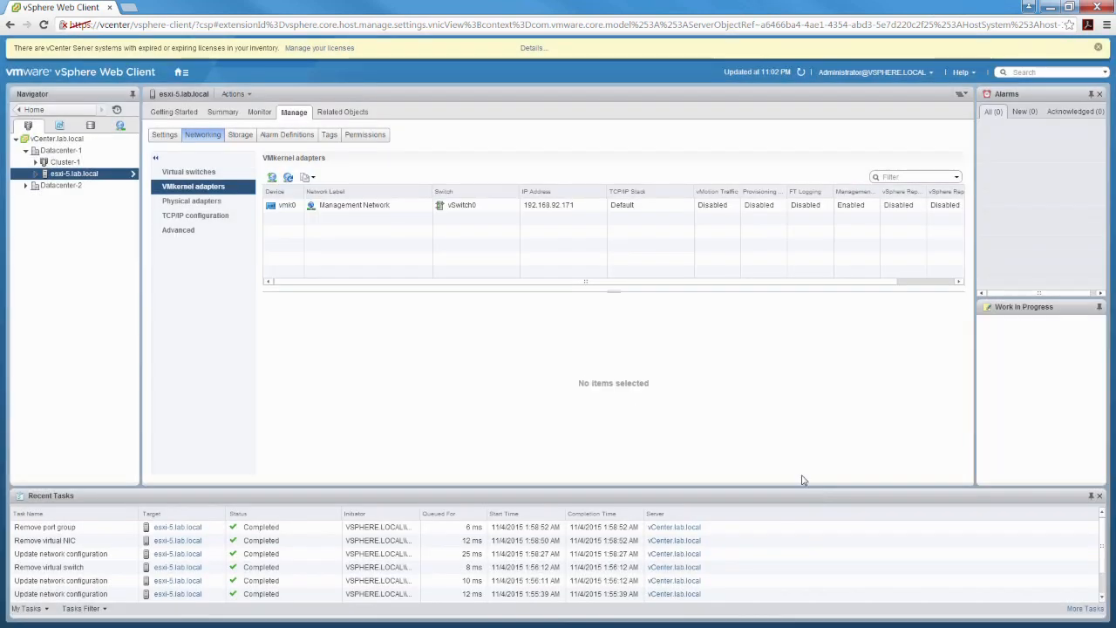
# Step: Check the physical adapter vmnic1's switch assignment and remove the standard switch vSwitch1 from the host
pyautogui.click(214, 202)
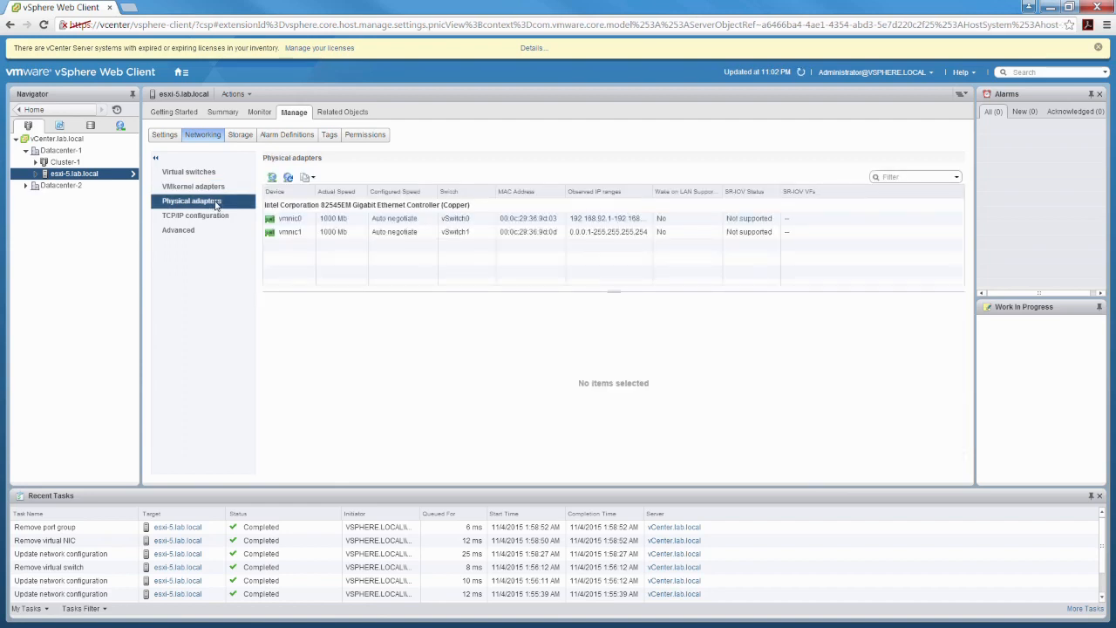
pyautogui.click(387, 234)
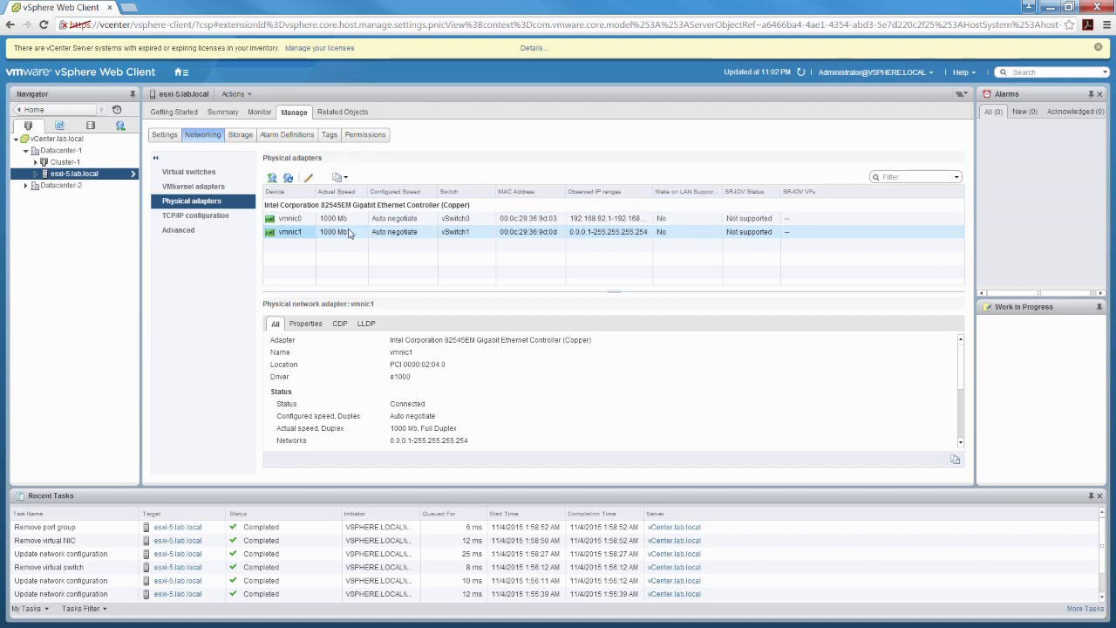
pyautogui.click(207, 173)
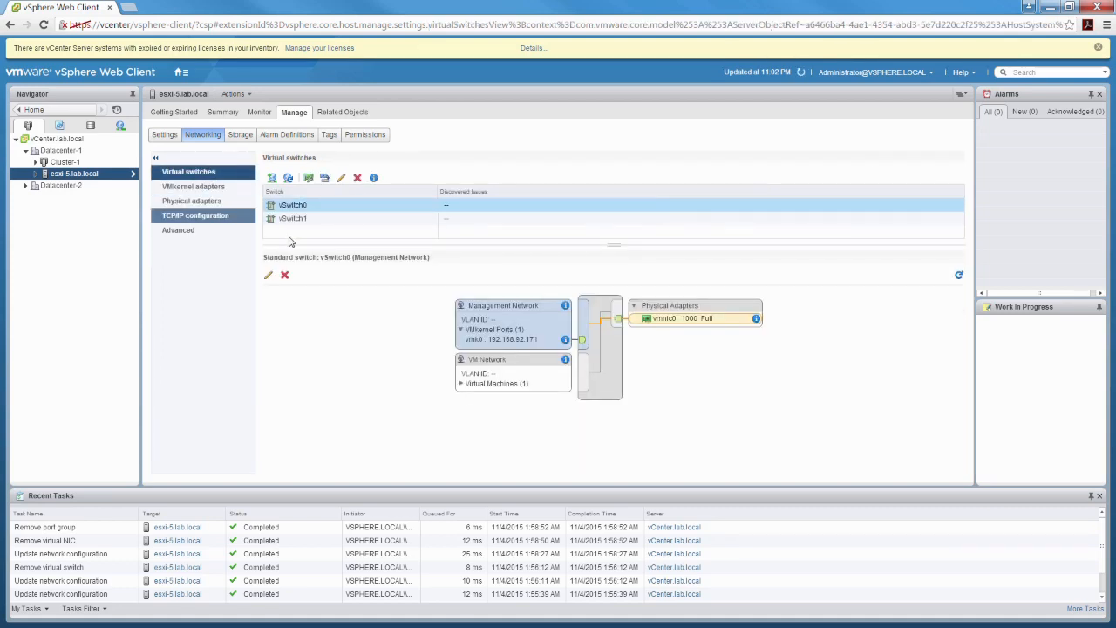
pyautogui.click(324, 218)
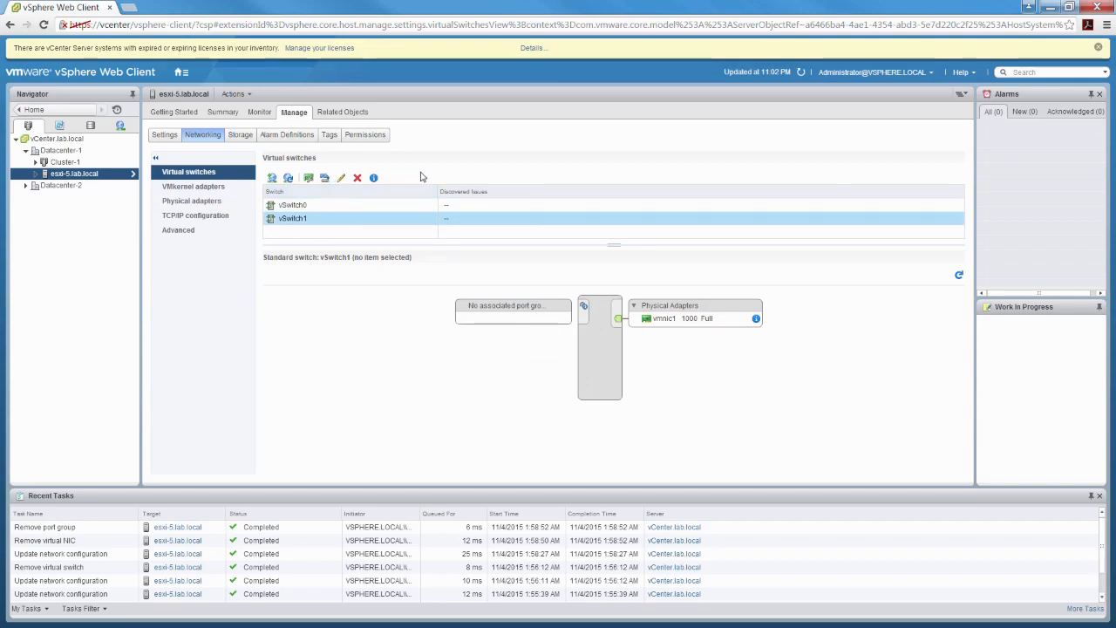
pyautogui.click(358, 179)
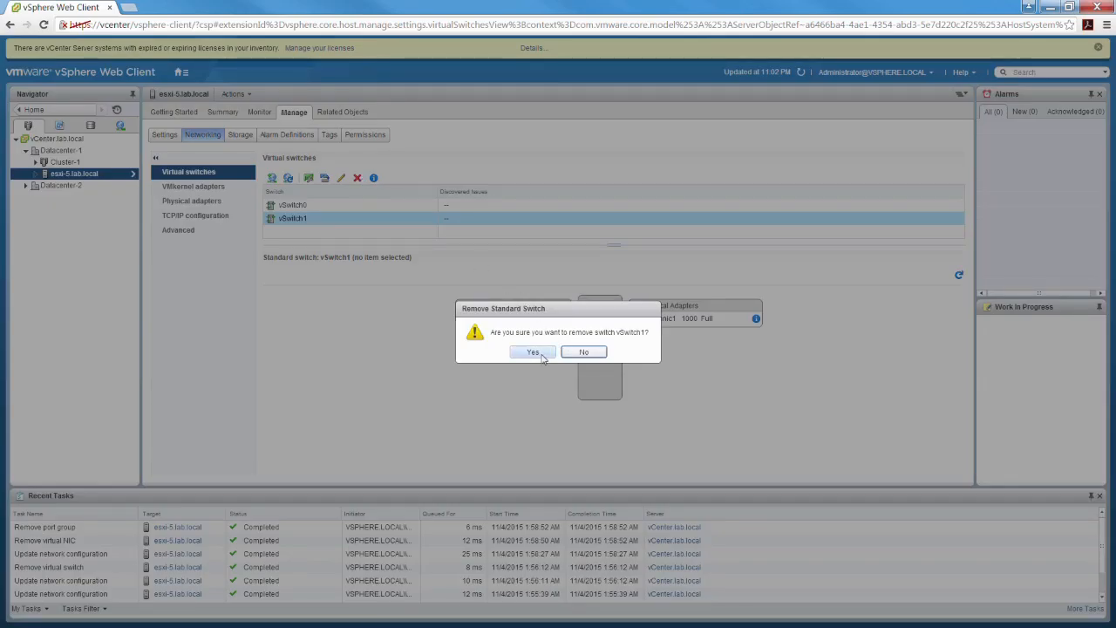
pyautogui.click(539, 353)
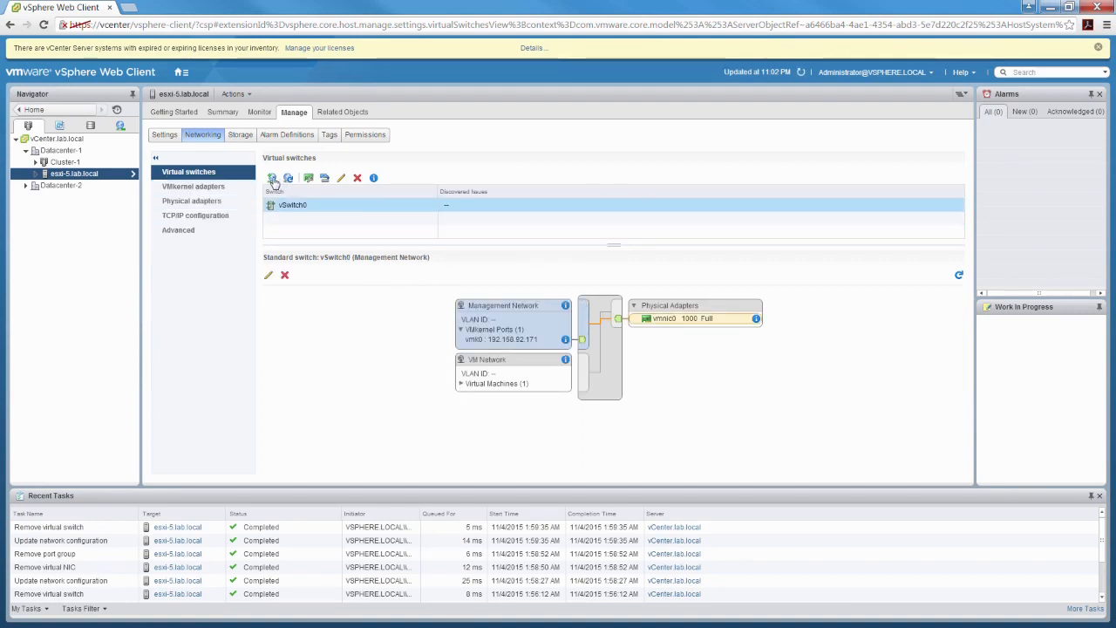
# Step: Start adding a VMkernel Network Adapter on a new standard switch and assign vmnic1 as its active adapter
pyautogui.click(271, 178)
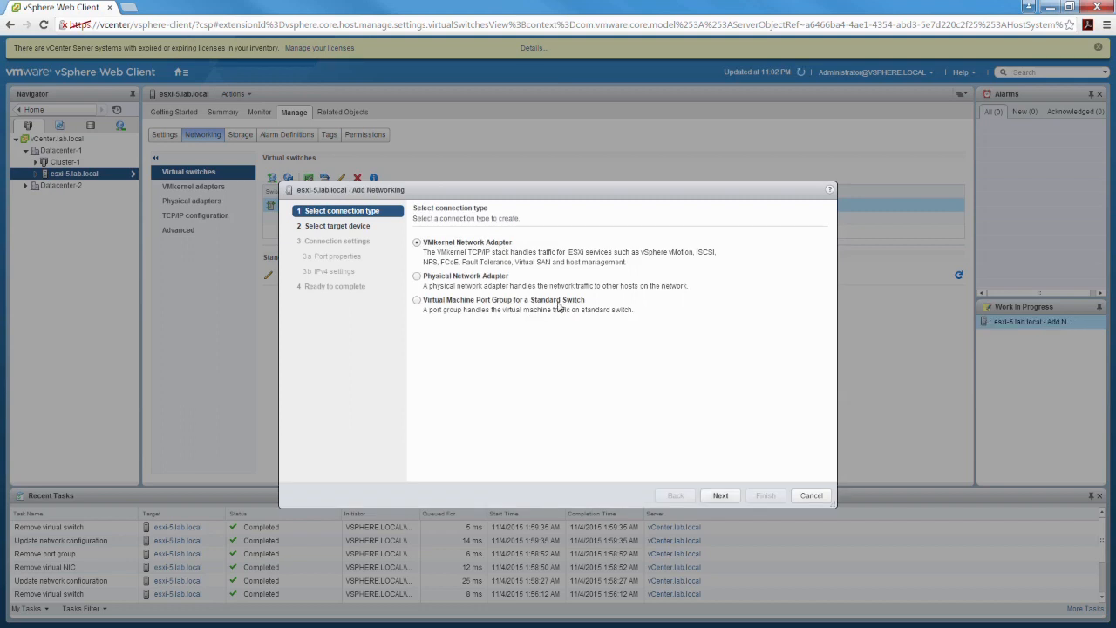
pyautogui.click(727, 498)
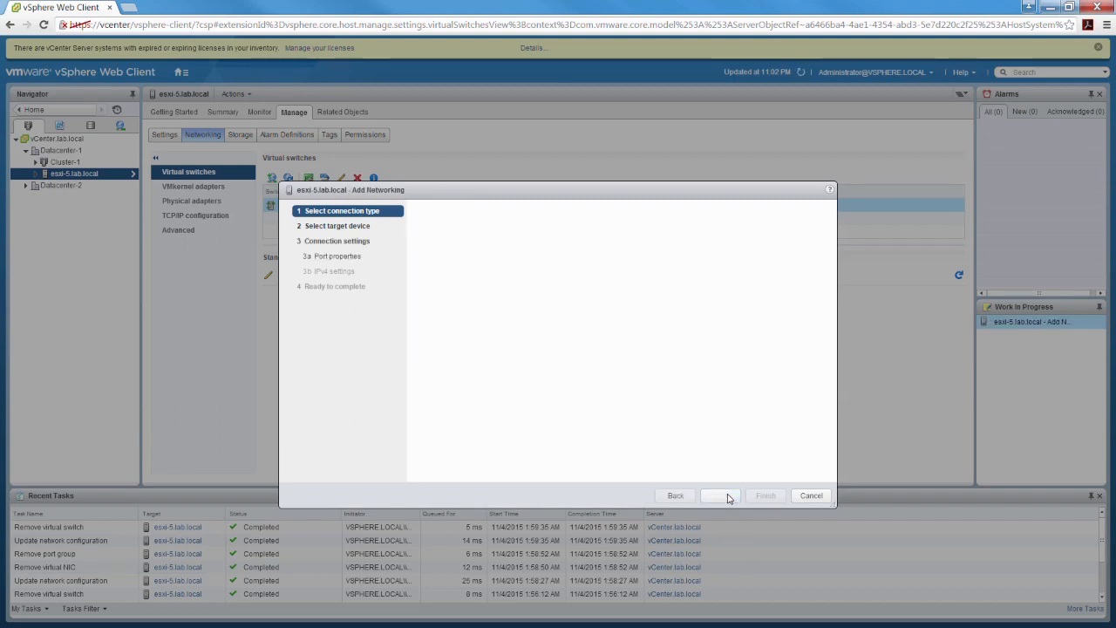
pyautogui.click(433, 280)
pyautogui.click(723, 495)
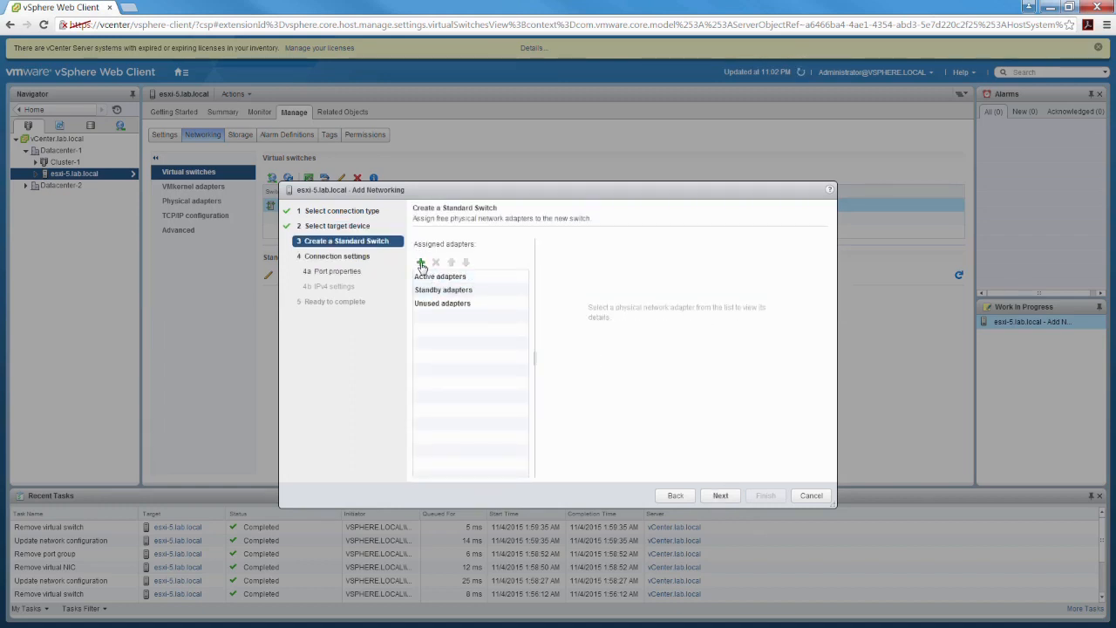
pyautogui.click(420, 263)
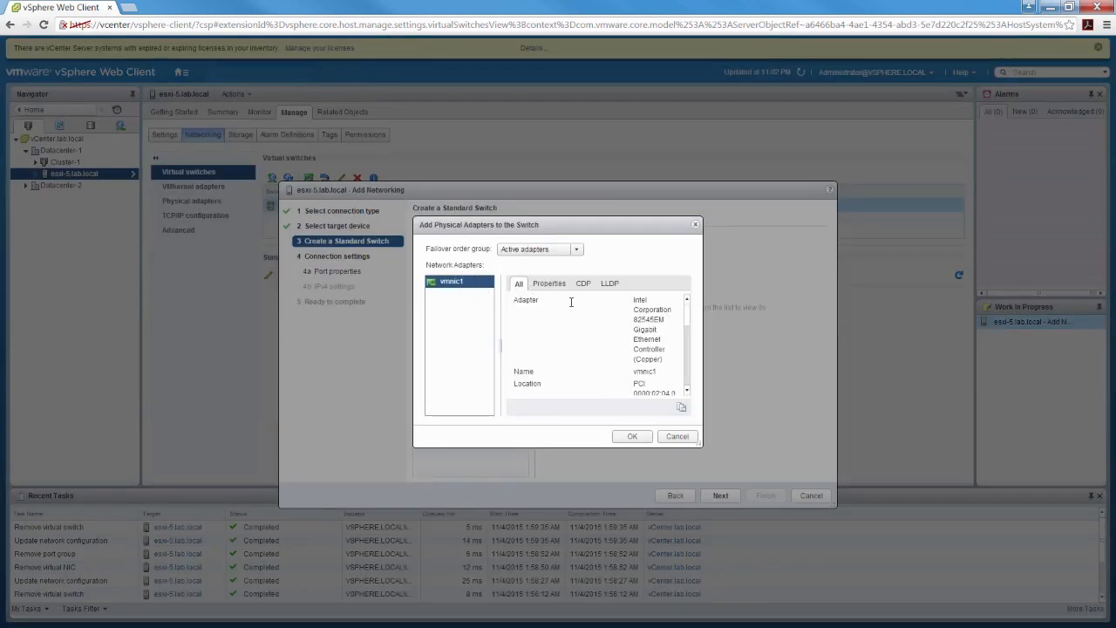
pyautogui.click(634, 436)
pyautogui.click(713, 500)
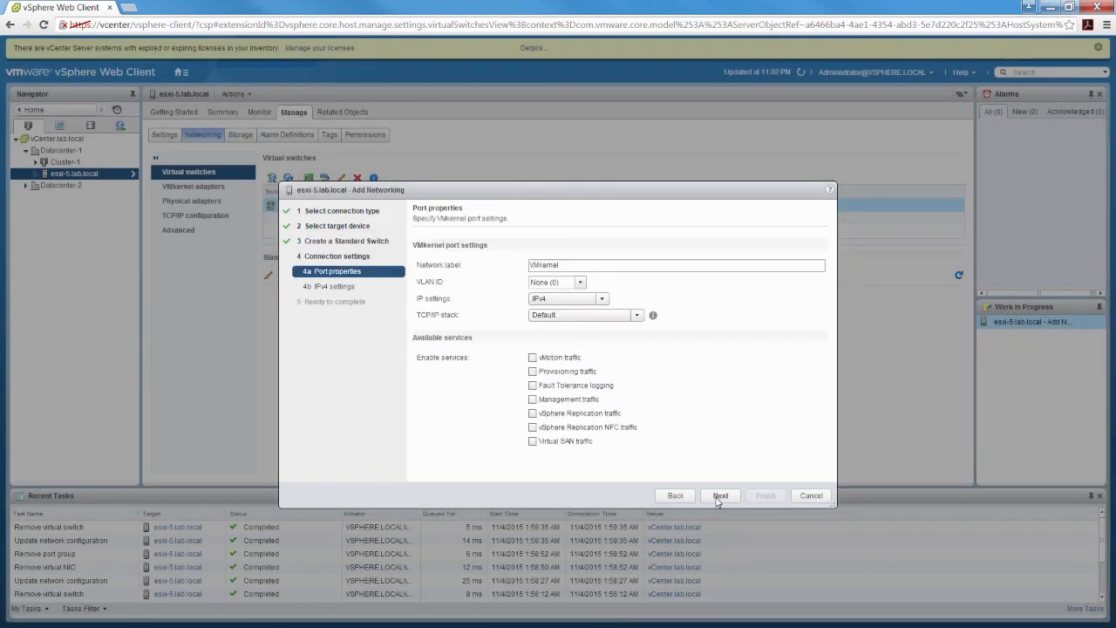
# Step: Label the VMkernel port vMotion, keep the VLAN ID at None (0), and enable the vMotion traffic service
pyautogui.doubleClick(575, 263)
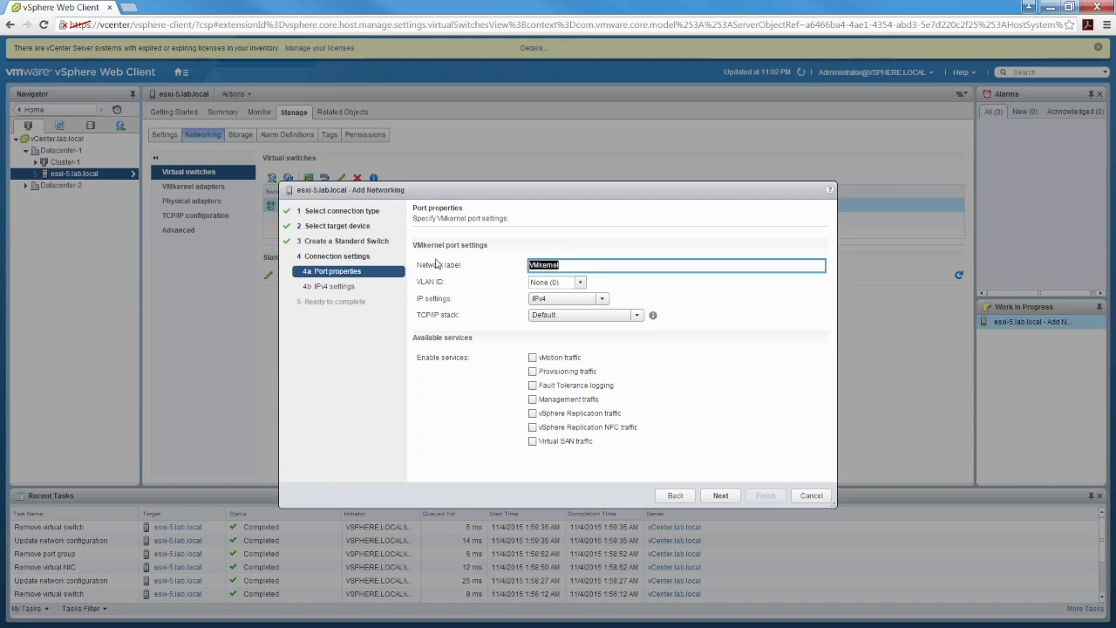
pyautogui.write('V')
pyautogui.click(559, 282)
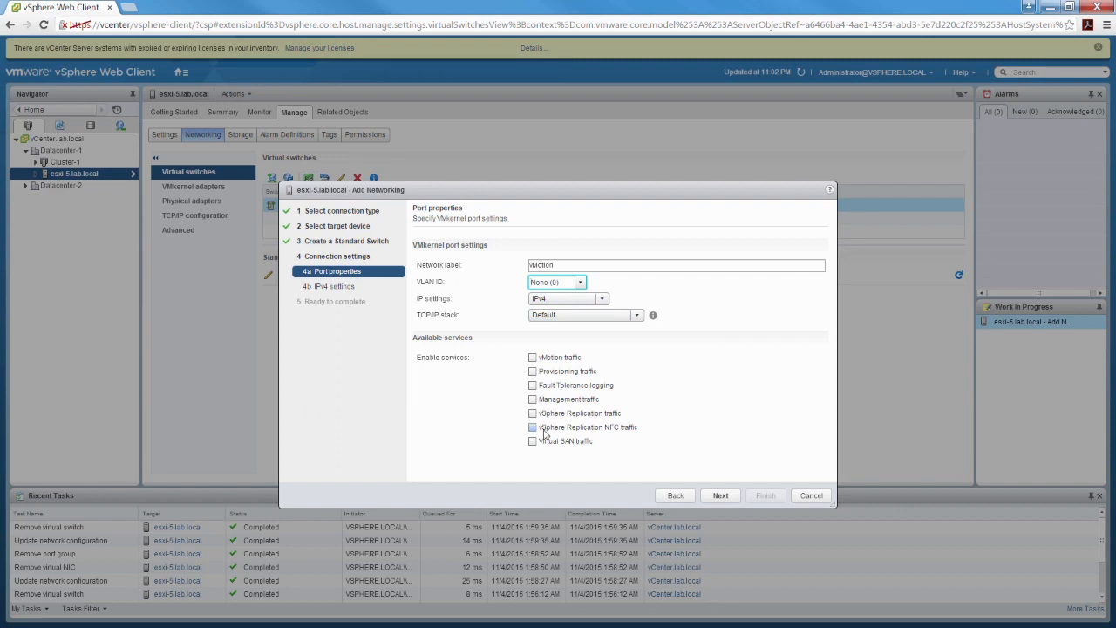
pyautogui.click(534, 358)
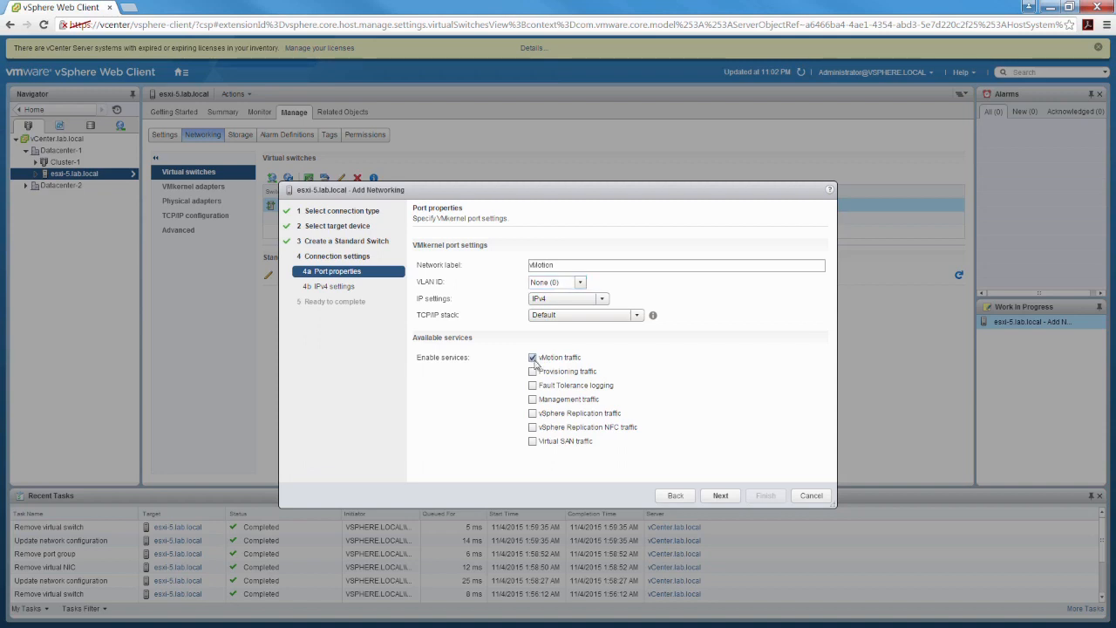
# Step: Keep the IPv4 settings obtained automatically and complete the creation of the vMotion VMkernel adapter
pyautogui.click(731, 497)
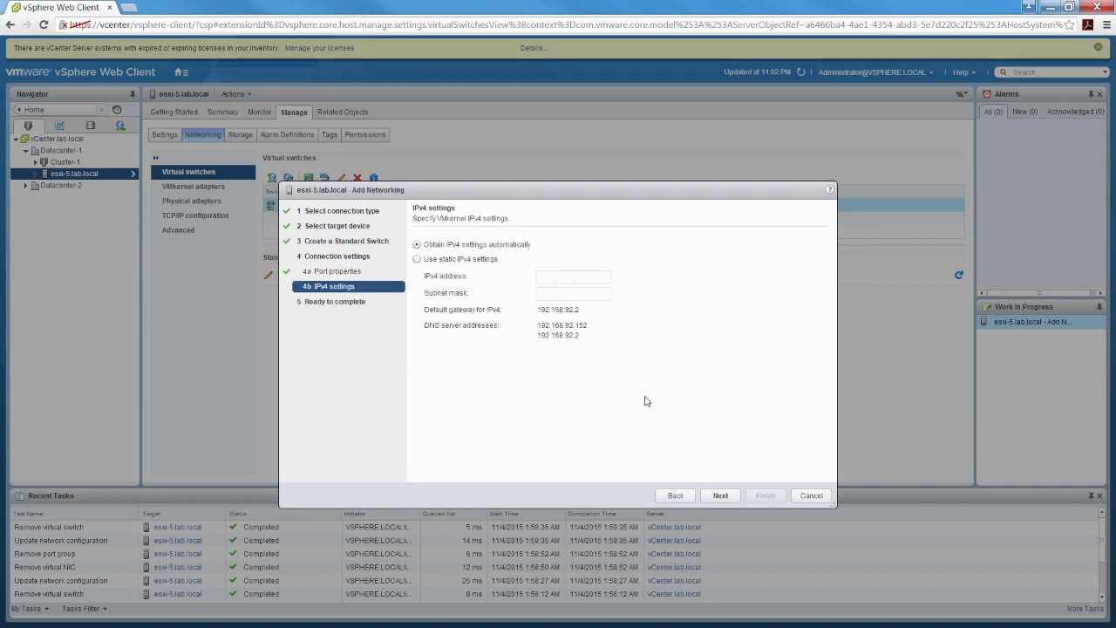
pyautogui.click(720, 495)
pyautogui.click(765, 495)
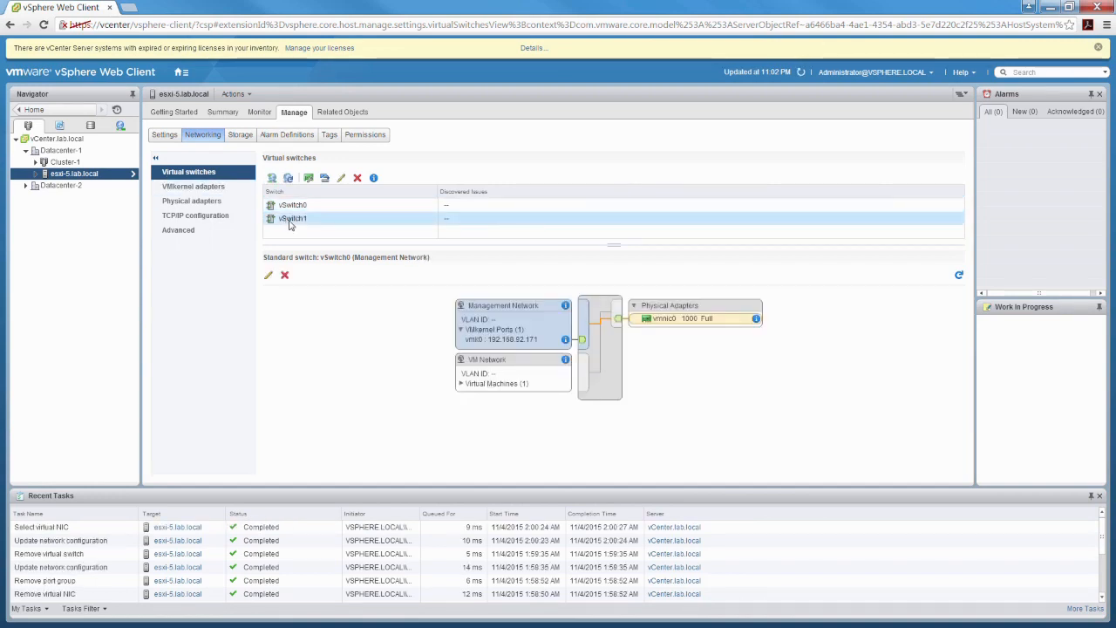
# Step: Review the diagram of vSwitch1, the list of VMkernel adapters and the physical adapters of the host
pyautogui.click(270, 219)
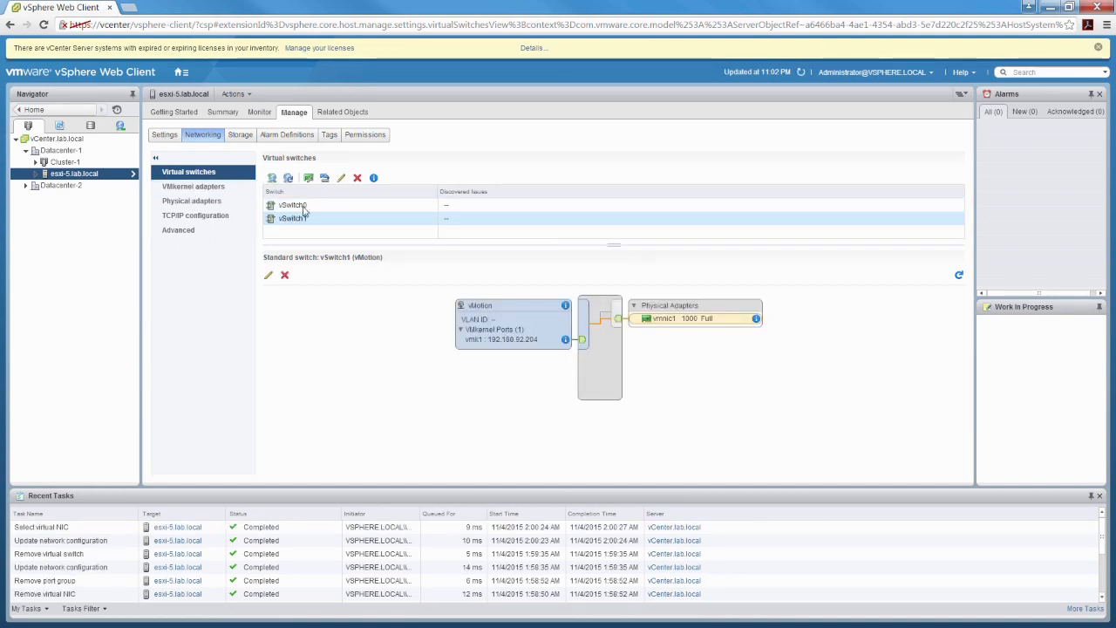
pyautogui.click(193, 187)
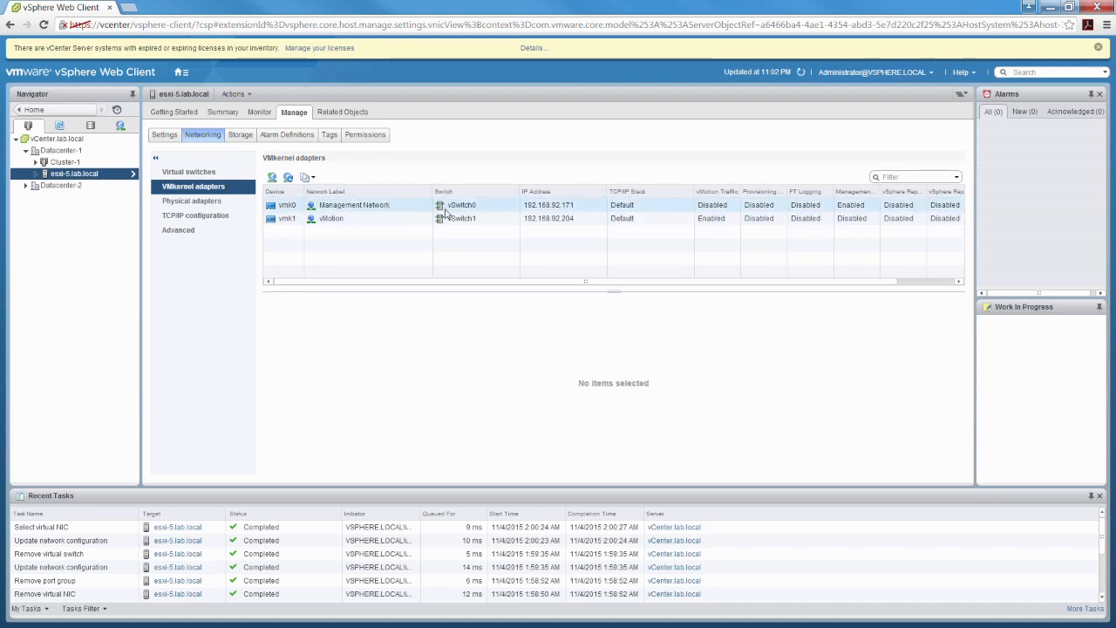
pyautogui.click(215, 202)
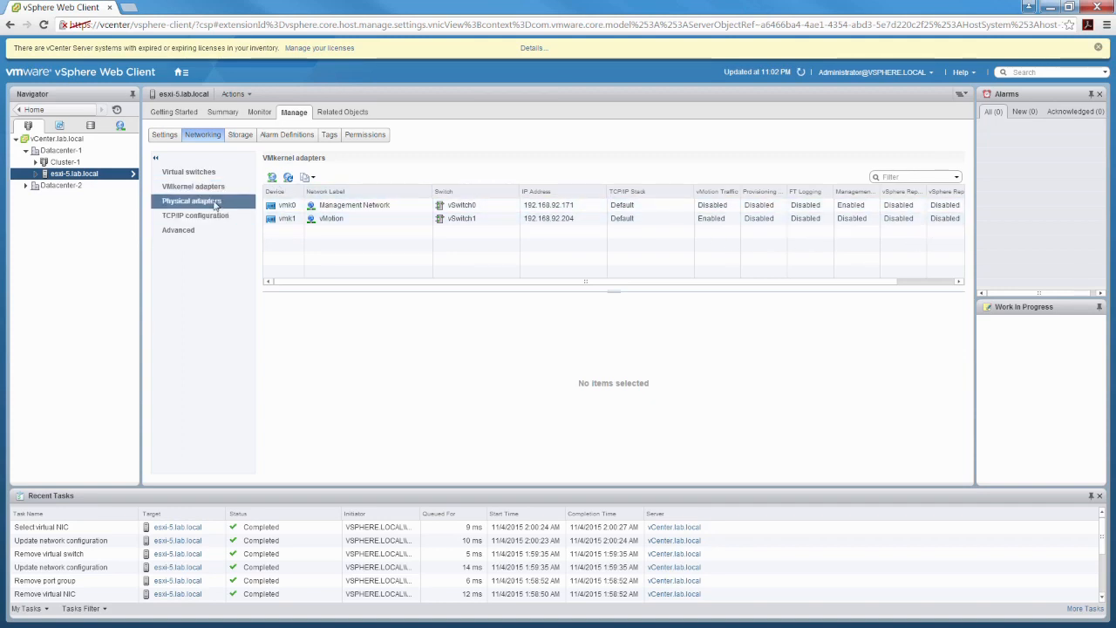